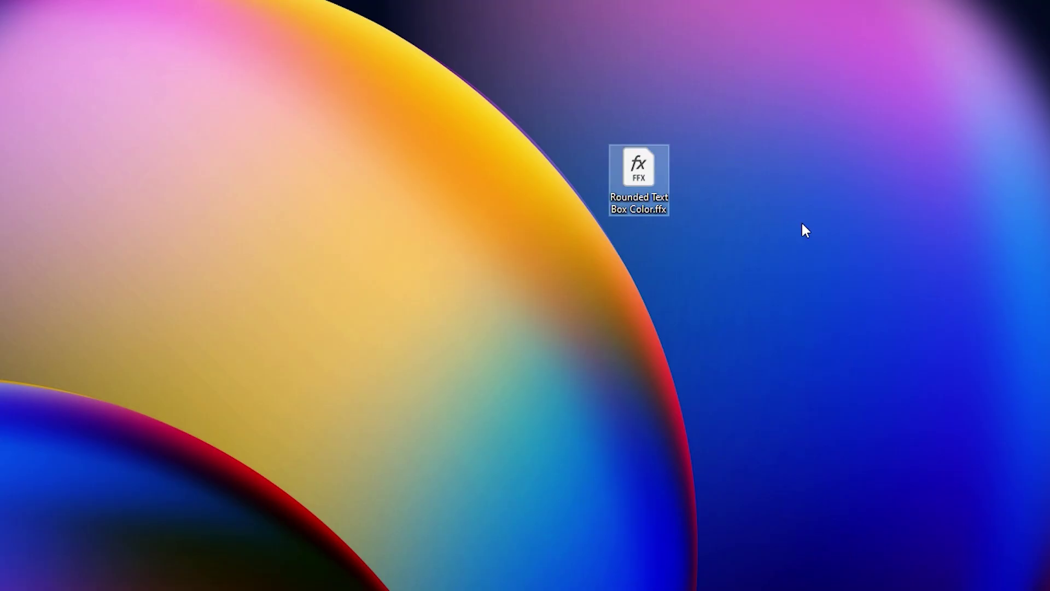
drag(682, 131, 589, 243)
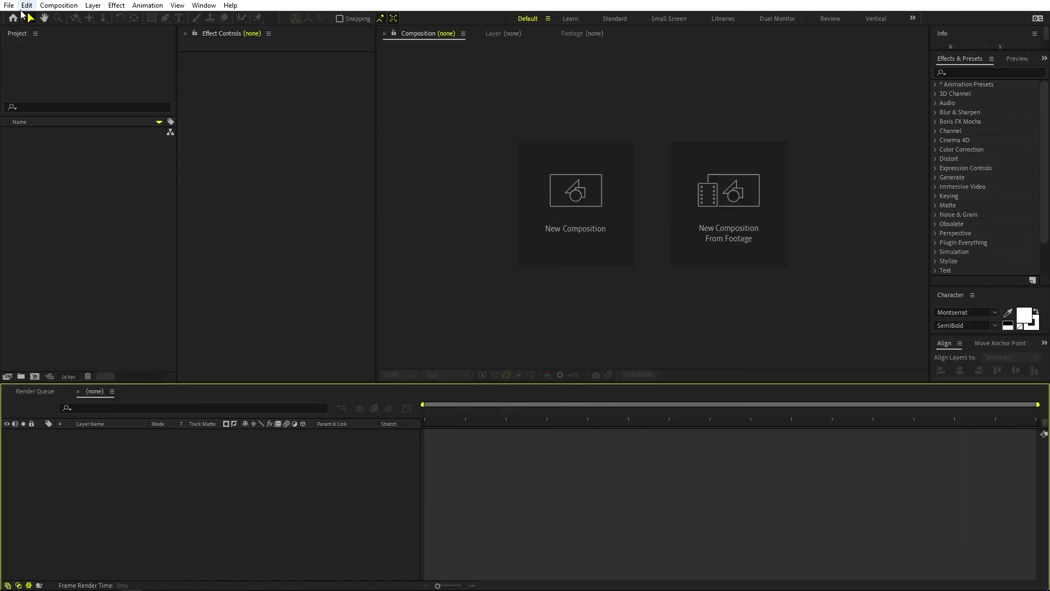
Create a new 1920x1080, 30 fps composition named Main with a 20-second duration.
click(59, 5)
click(67, 18)
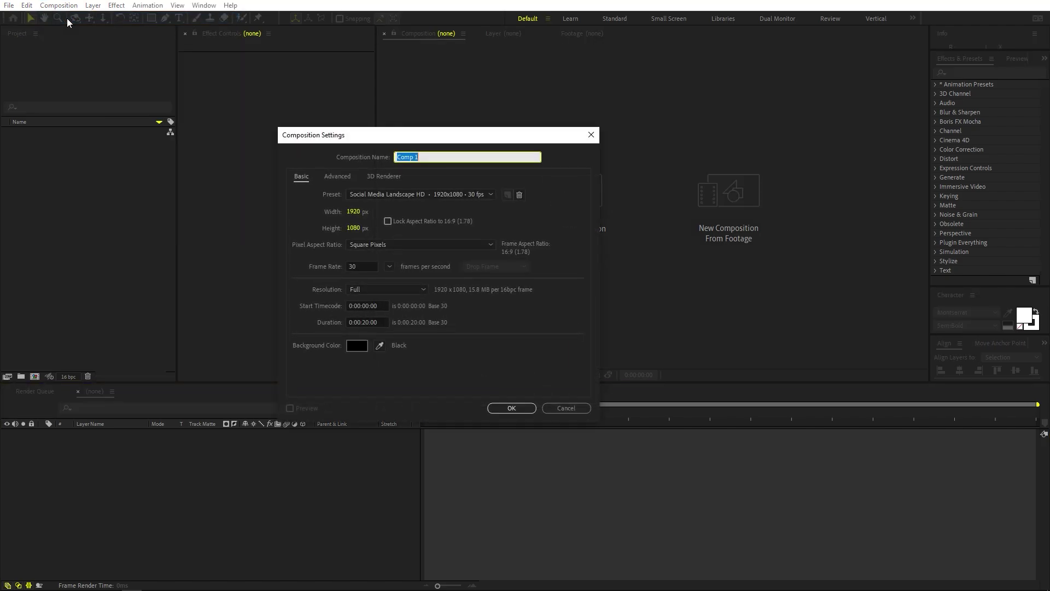
text(Main)
click(509, 408)
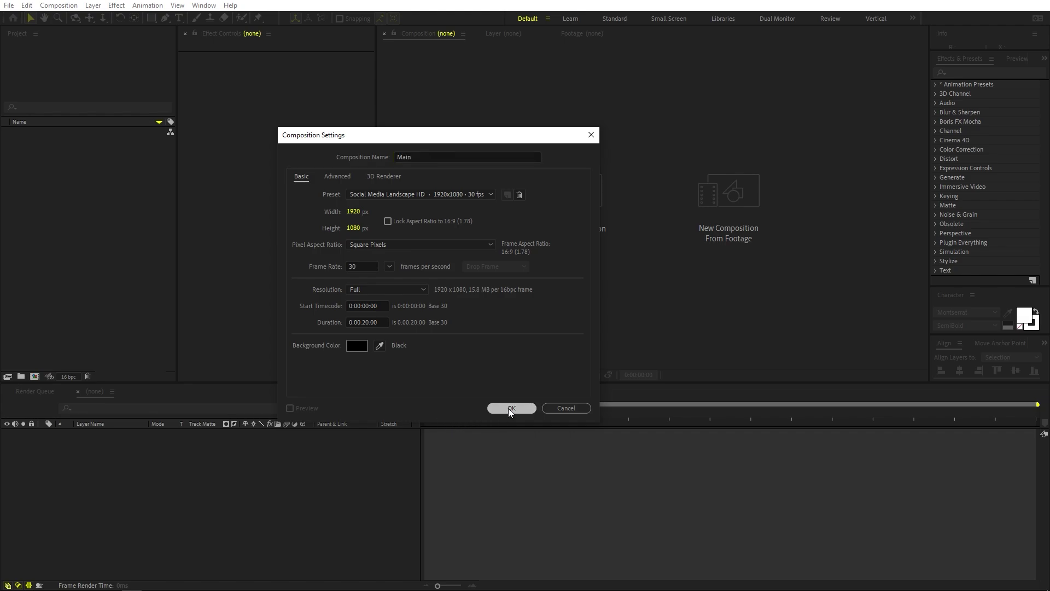
Add a text layer reading "Hello" to the Main composition and fit the frame in the viewer.
click(179, 18)
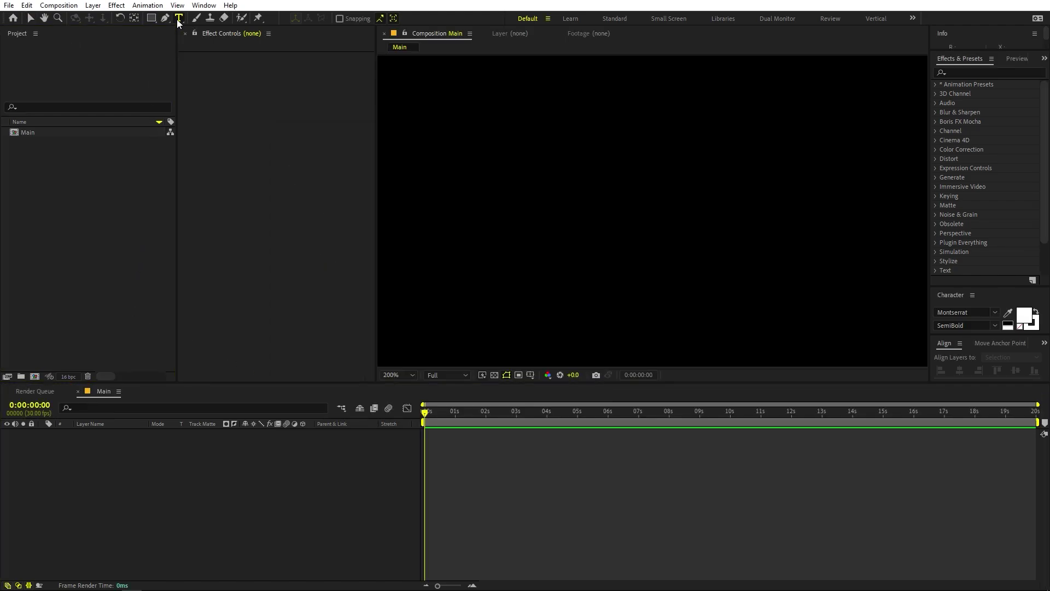
click(594, 208)
text(Hello)
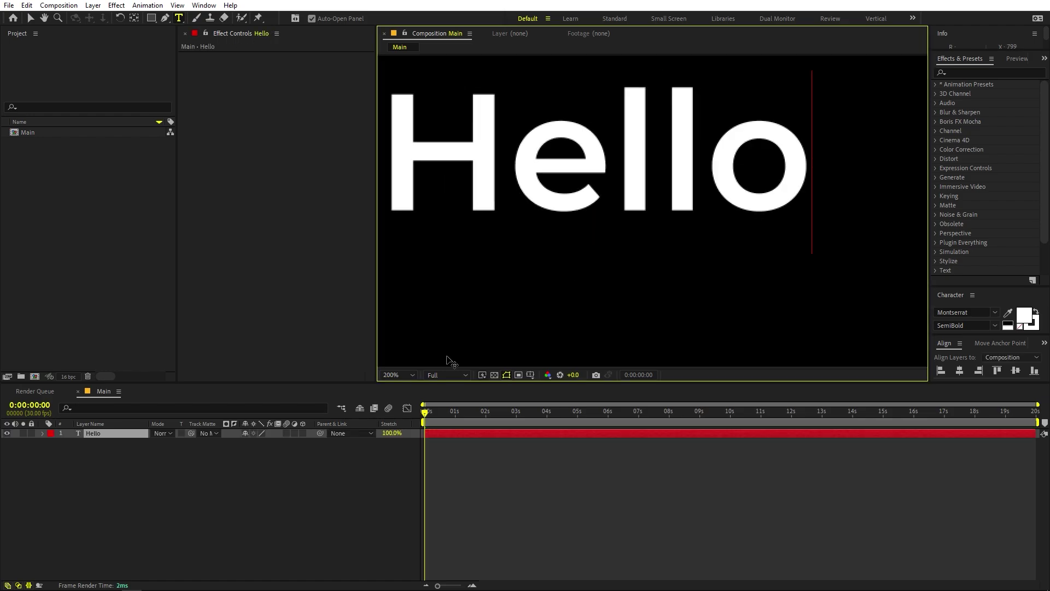
click(398, 375)
click(423, 398)
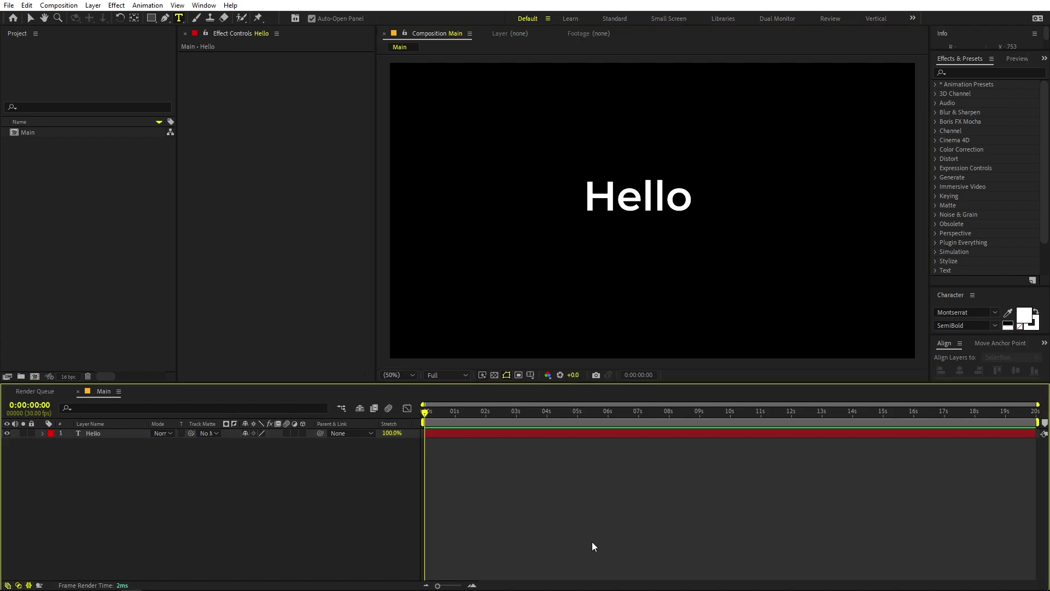
Reposition the Hello text slightly lower and to the right, near the middle of the frame.
key(Escape)
key(v)
drag(659, 210, 677, 220)
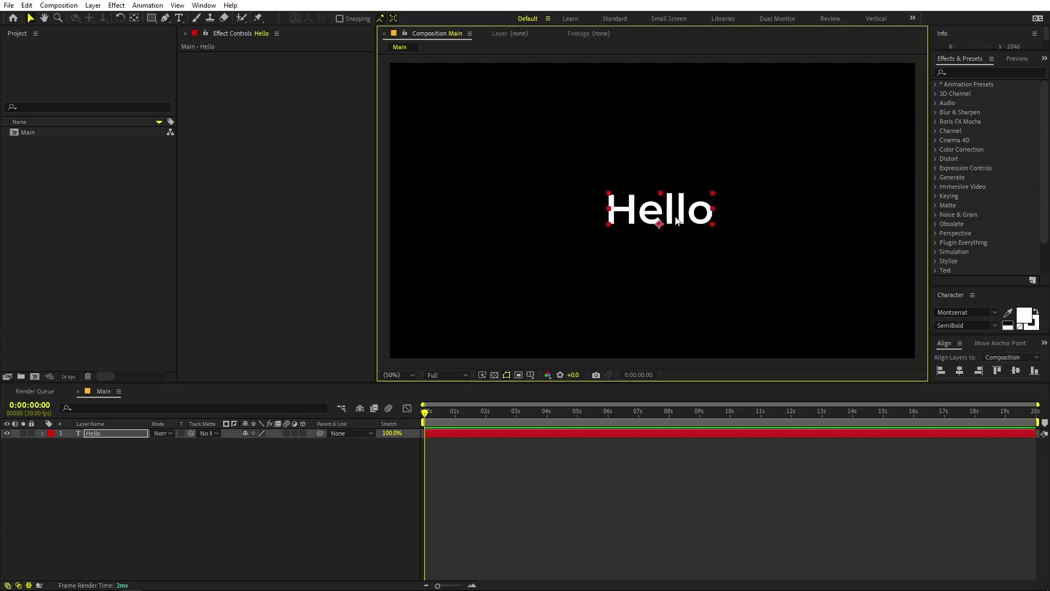
double_click(642, 215)
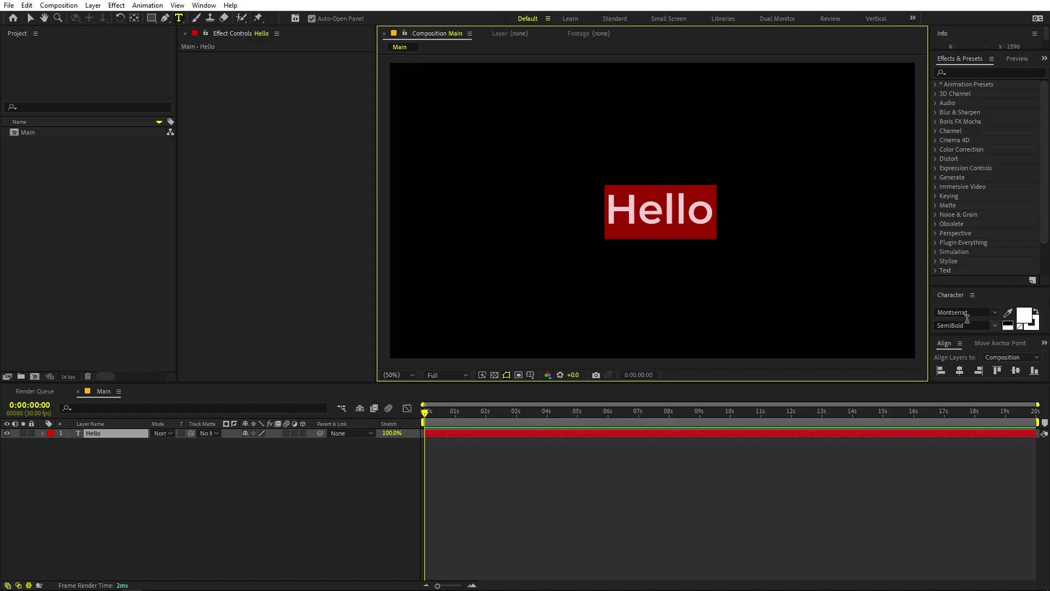
click(223, 500)
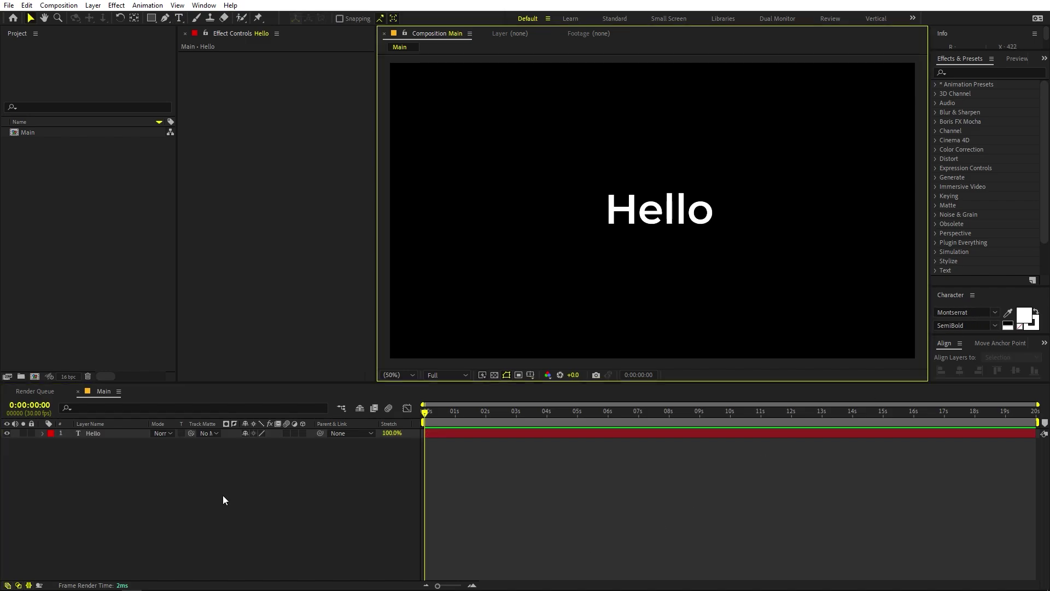
Find the Fill effect and apply it to the Hello text layer.
click(970, 72)
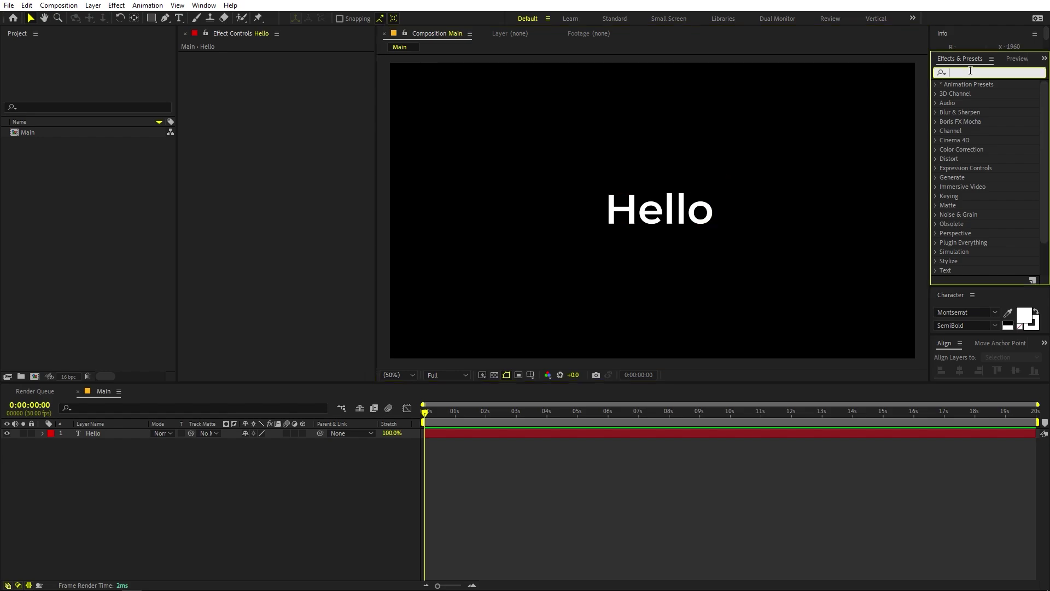
text(fill)
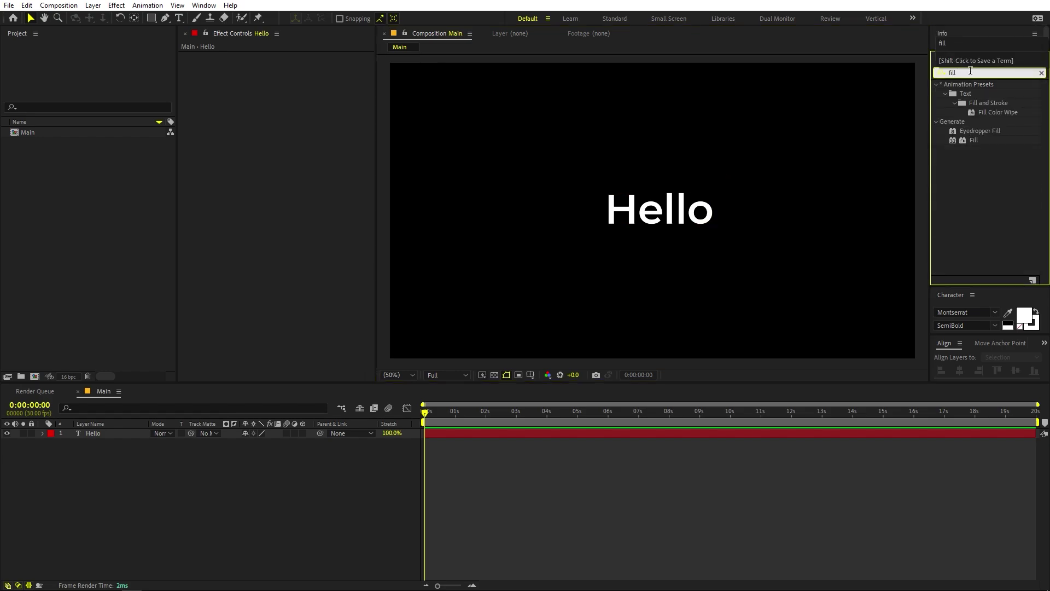
drag(973, 140, 237, 113)
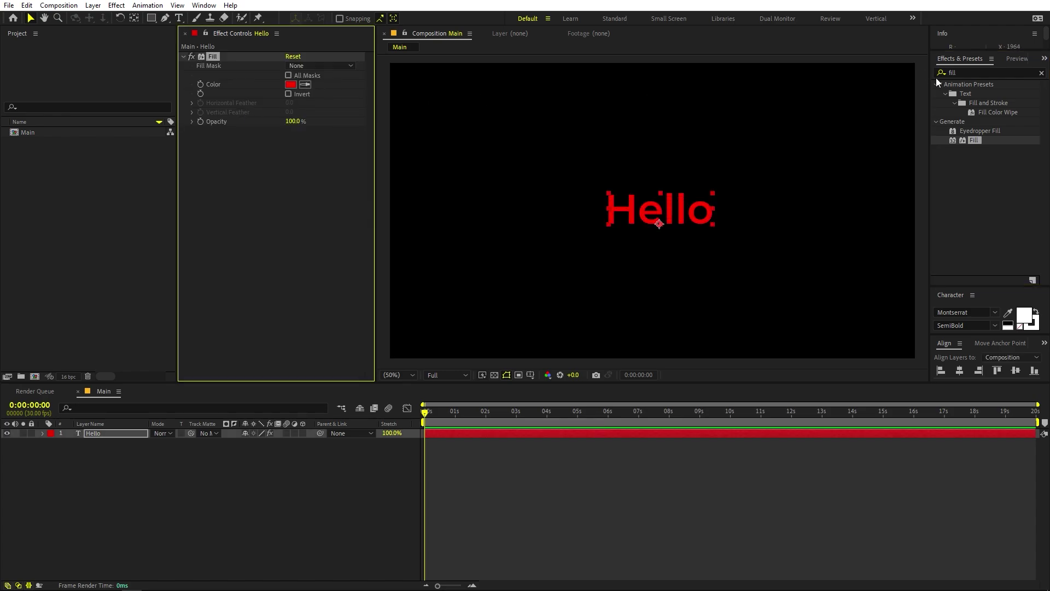
Apply Shift Channels to the Hello layer after Fill and set Take Alpha From to Full On.
double_click(963, 73)
text(shift)
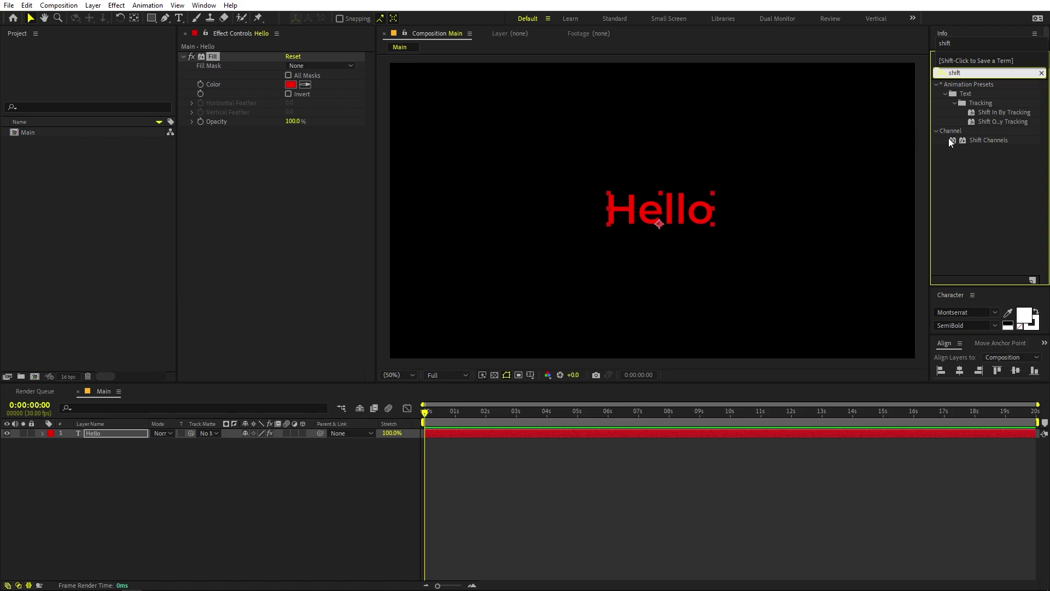
drag(977, 138, 296, 188)
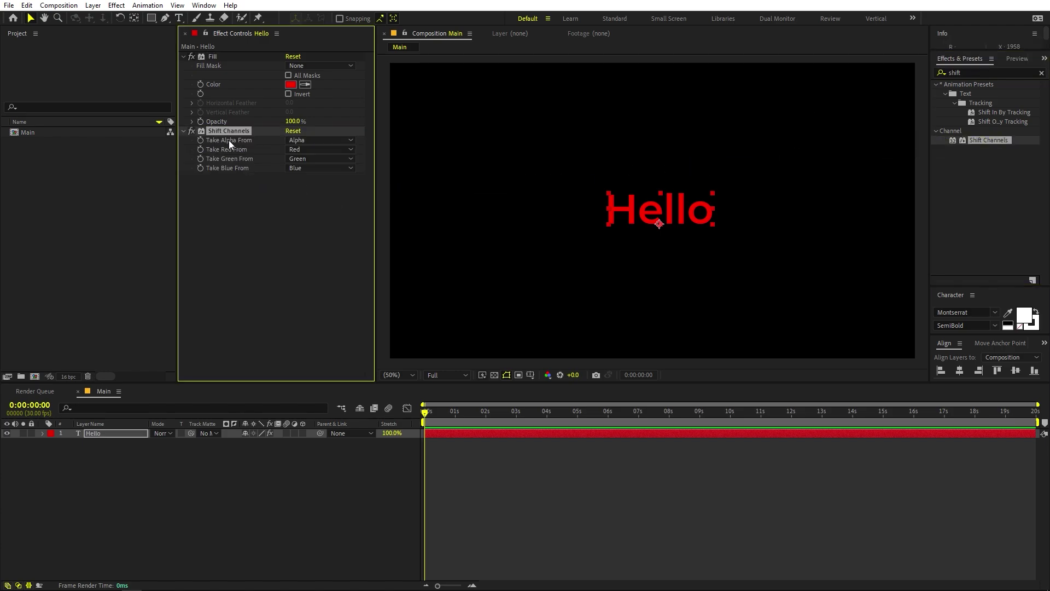
click(306, 139)
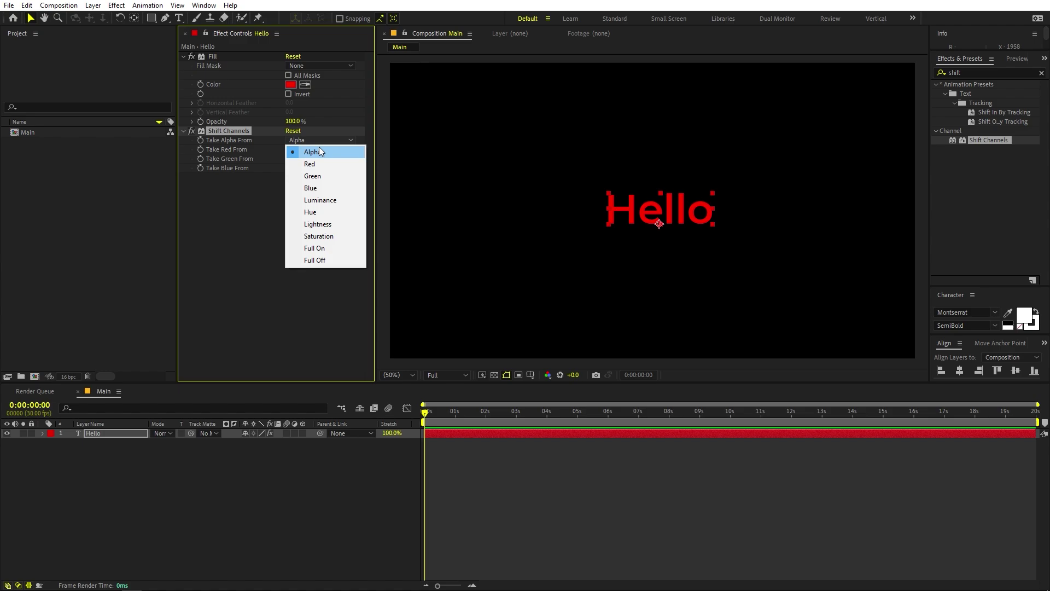
click(310, 248)
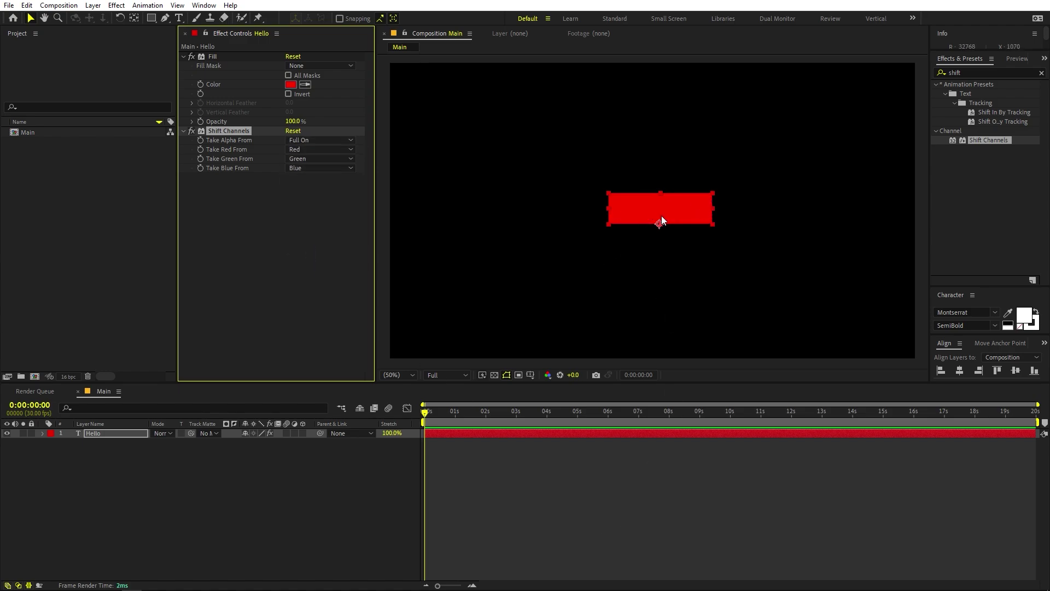
Apply the CC RepeTile effect to the Hello layer after Shift Channels.
click(982, 70)
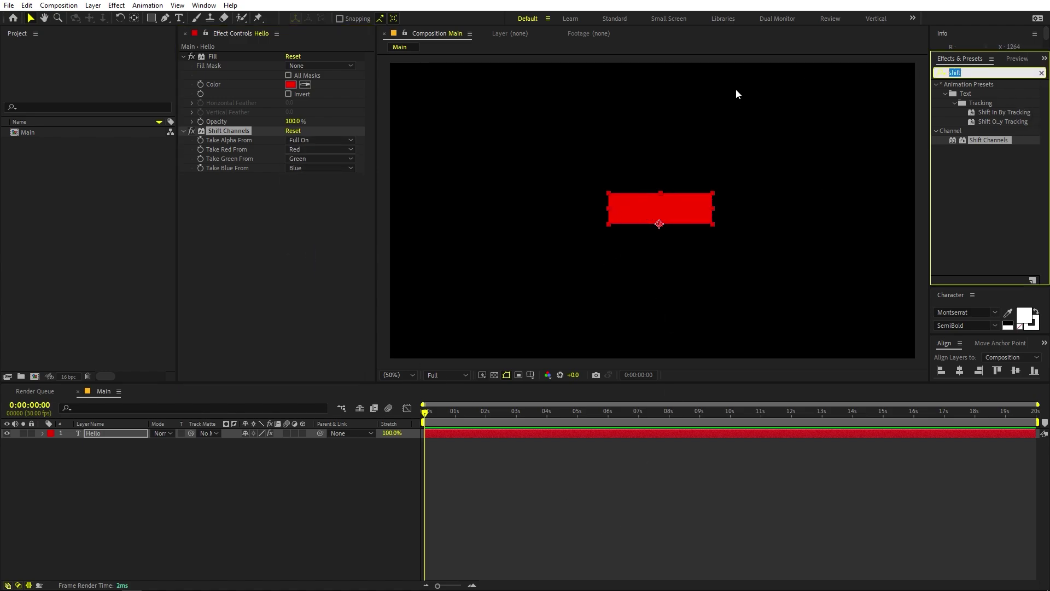
text(cc re)
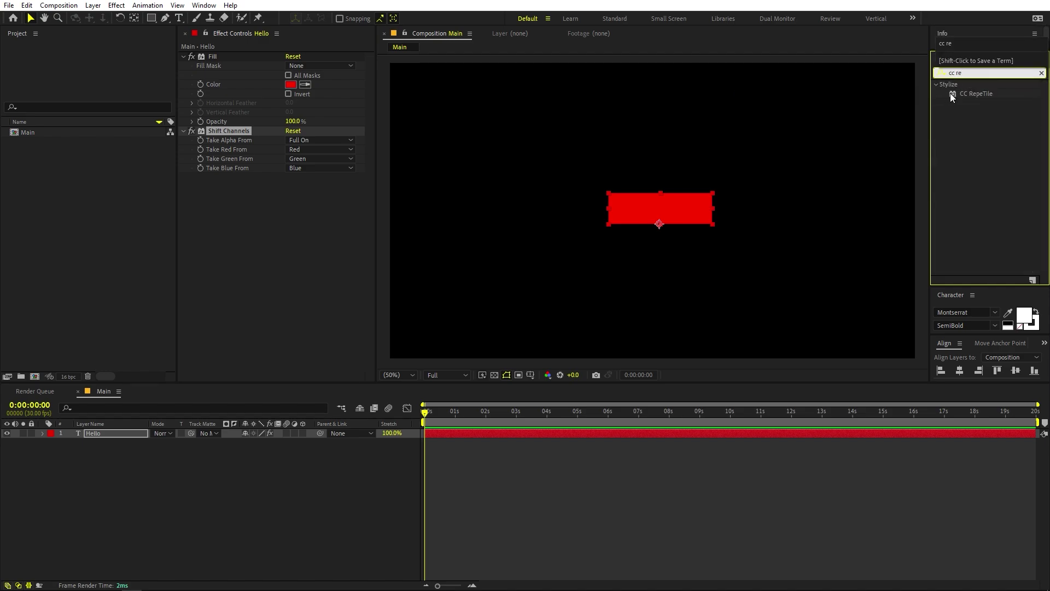
drag(952, 96, 257, 240)
scroll(602, 178, up, 4)
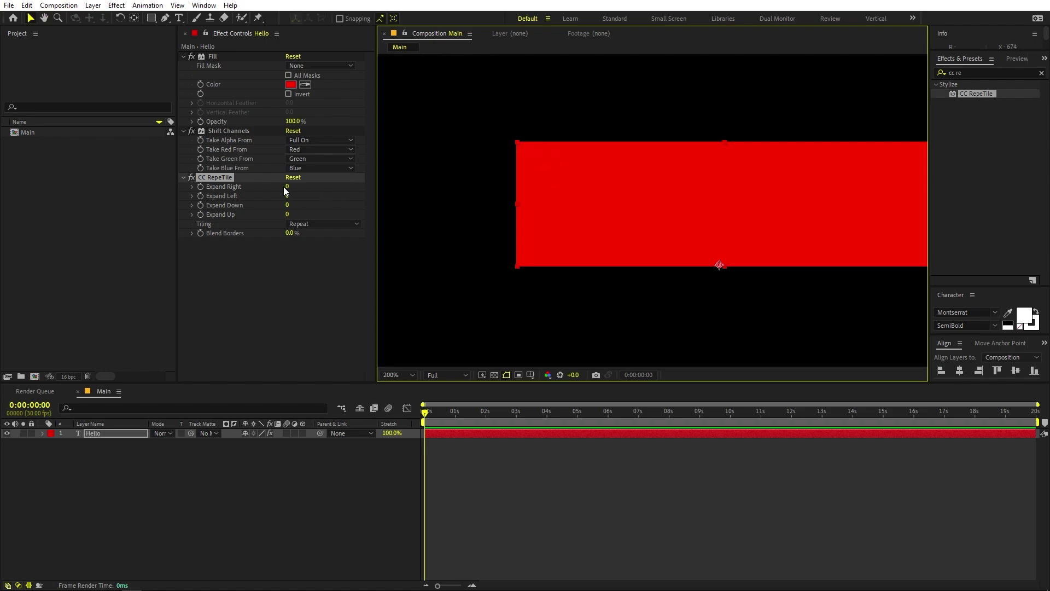
scroll(457, 181, down, 4)
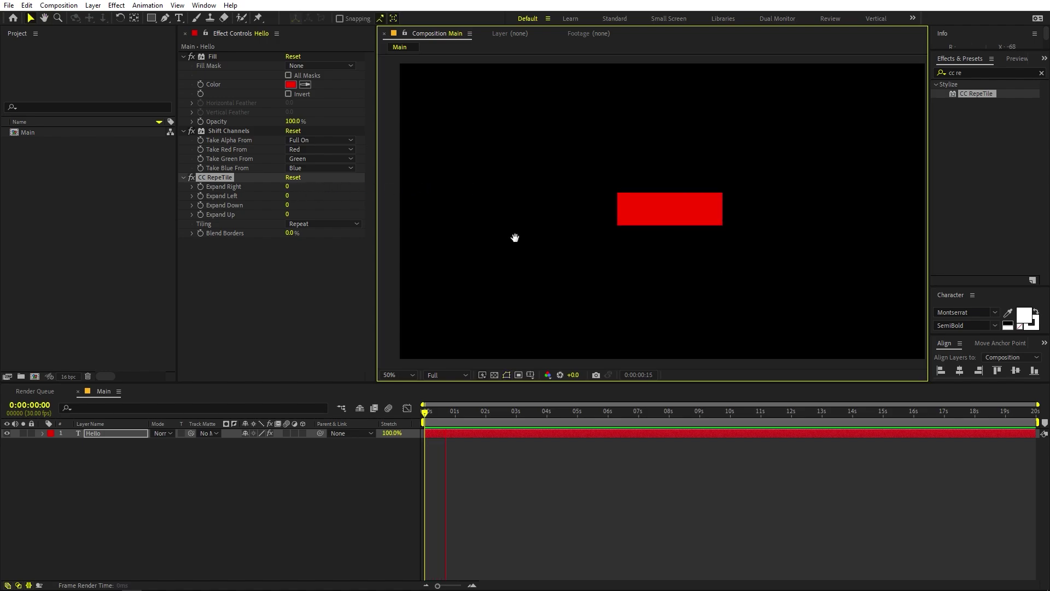
click(471, 432)
Try widening the red box with a CC RepeTile Expand Right of 174, and undo the change.
drag(292, 187, 324, 211)
key(ctrl+z)
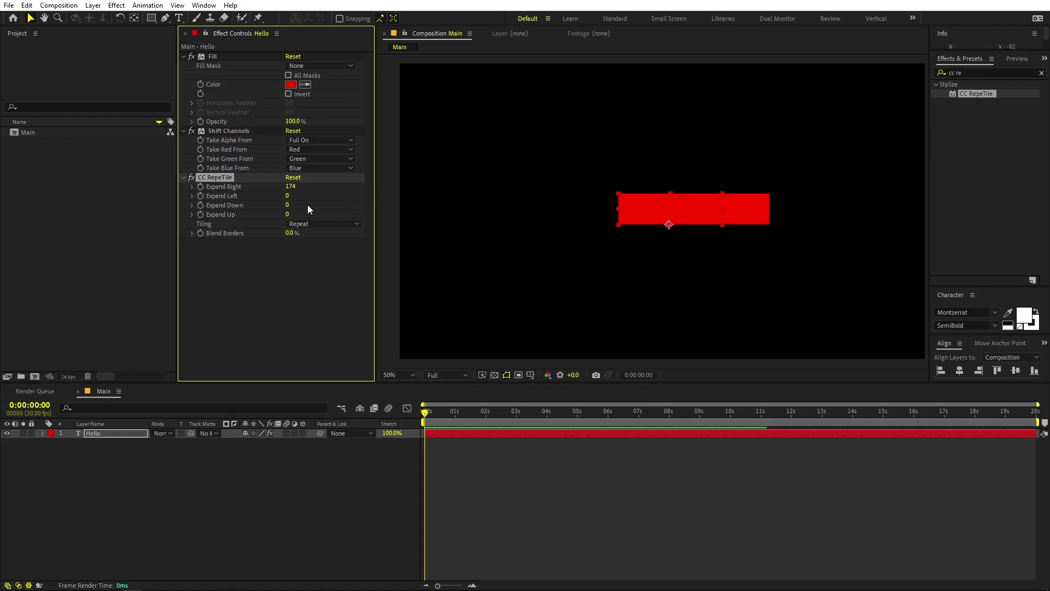
key(ctrl+z)
Set CC RepeTile's Expand Right, Left, Down and Up to 90 each to pad the red box evenly.
click(287, 187)
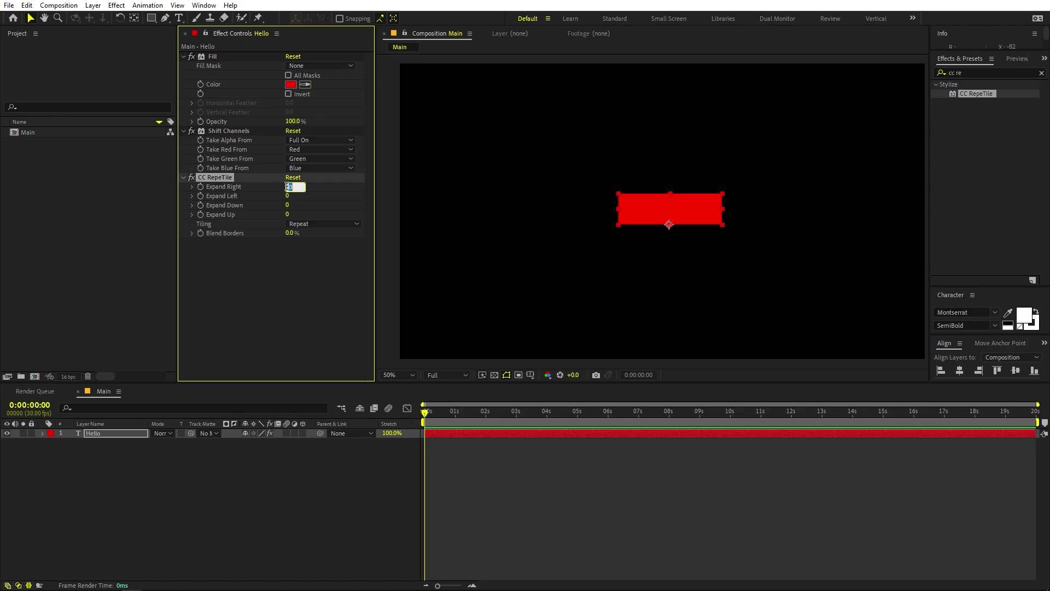
text(90)
key(Tab)
text(90)
key(Tab)
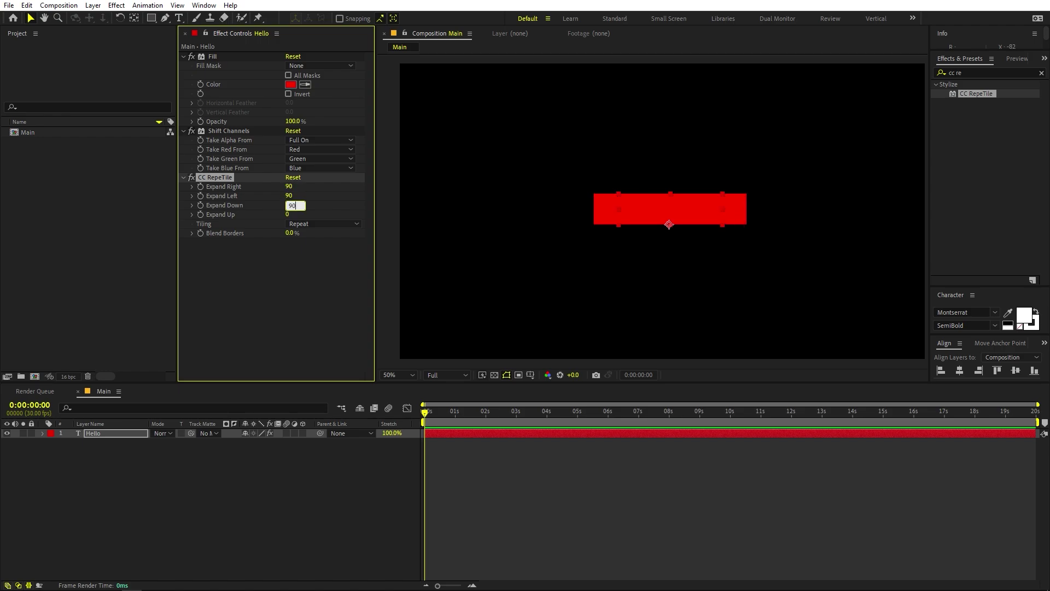
text(90)
key(Tab)
text(90)
click(286, 272)
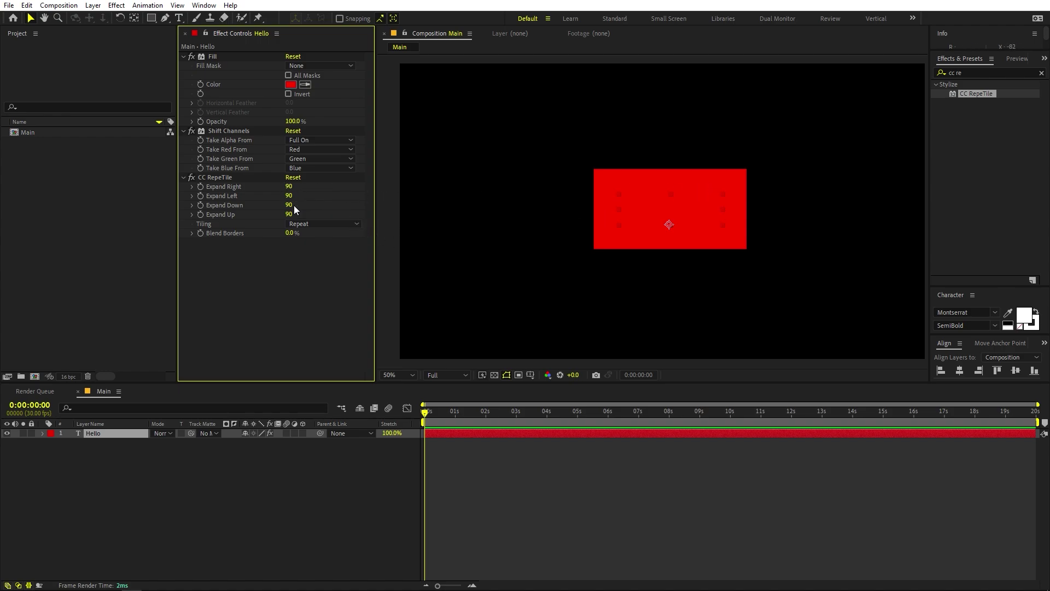
drag(294, 185, 379, 192)
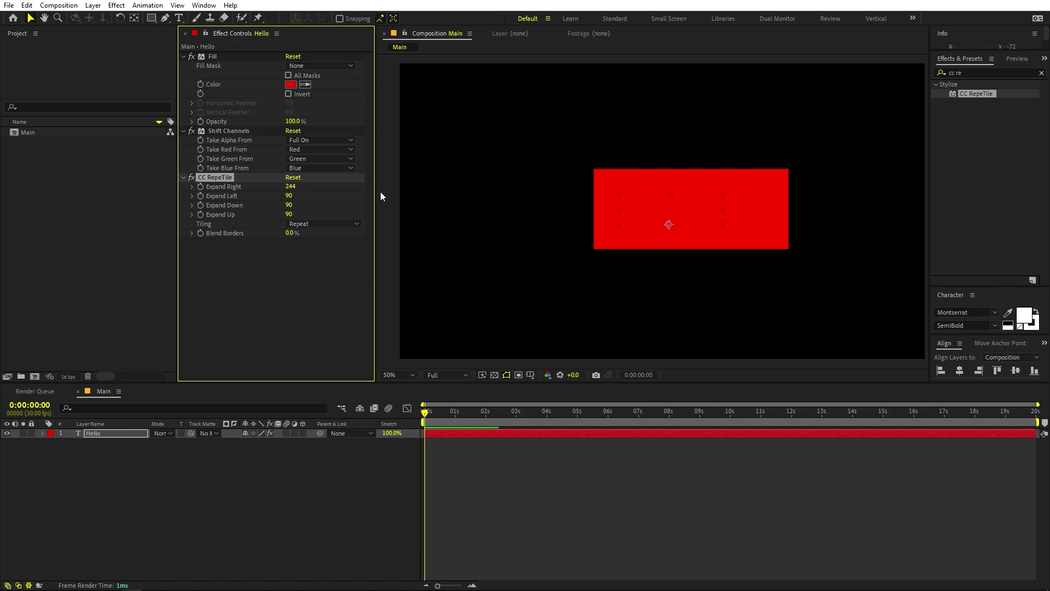
key(ctrl+z)
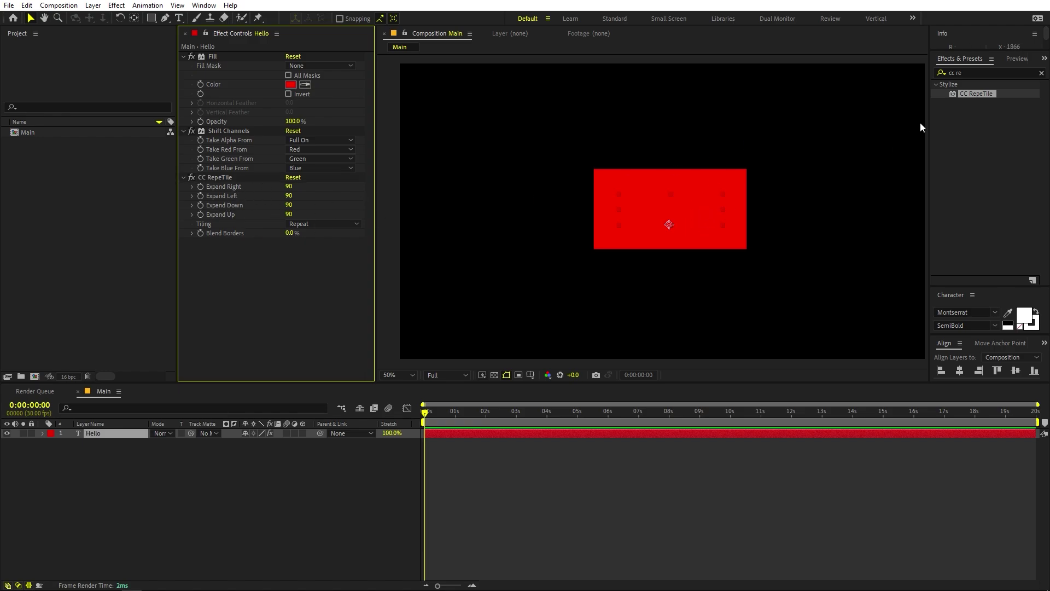
Apply the CC Composite effect after CC RepeTile to place the original text in front of the red box.
key(ctrl+5)
text(cc c)
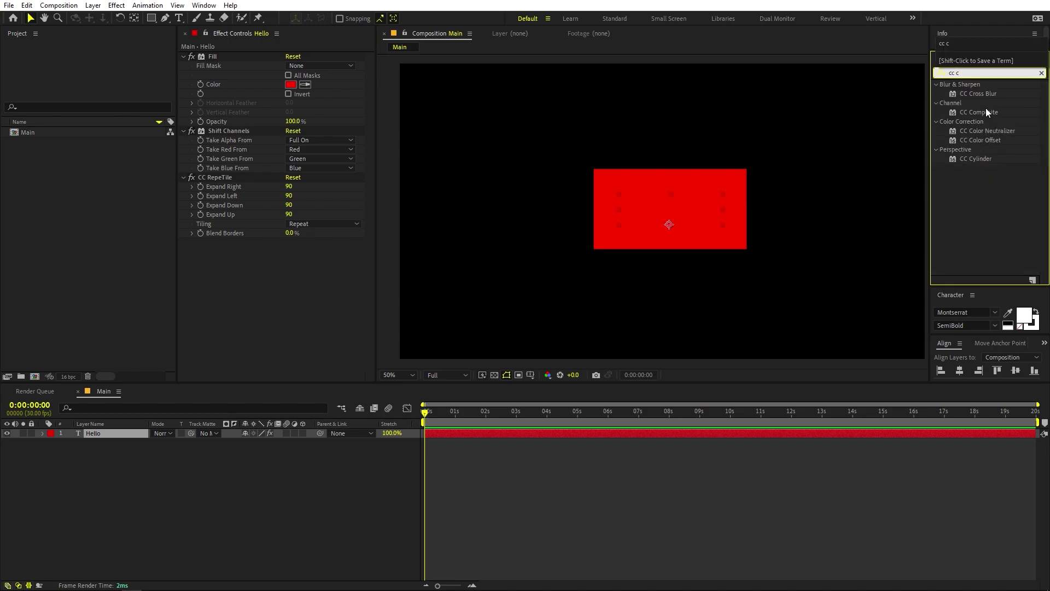
click(987, 110)
drag(986, 110, 297, 278)
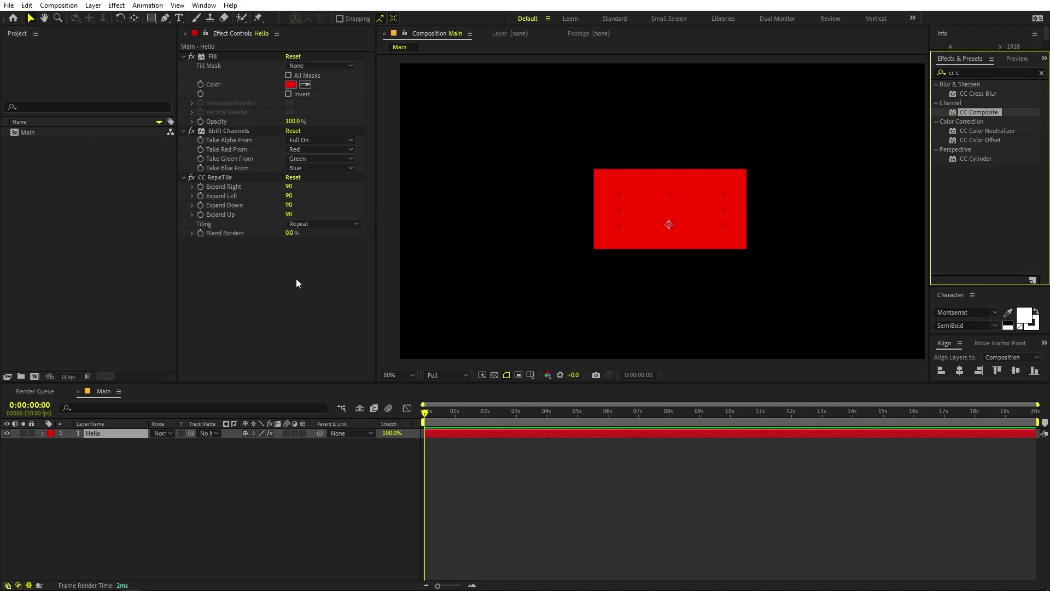
click(712, 232)
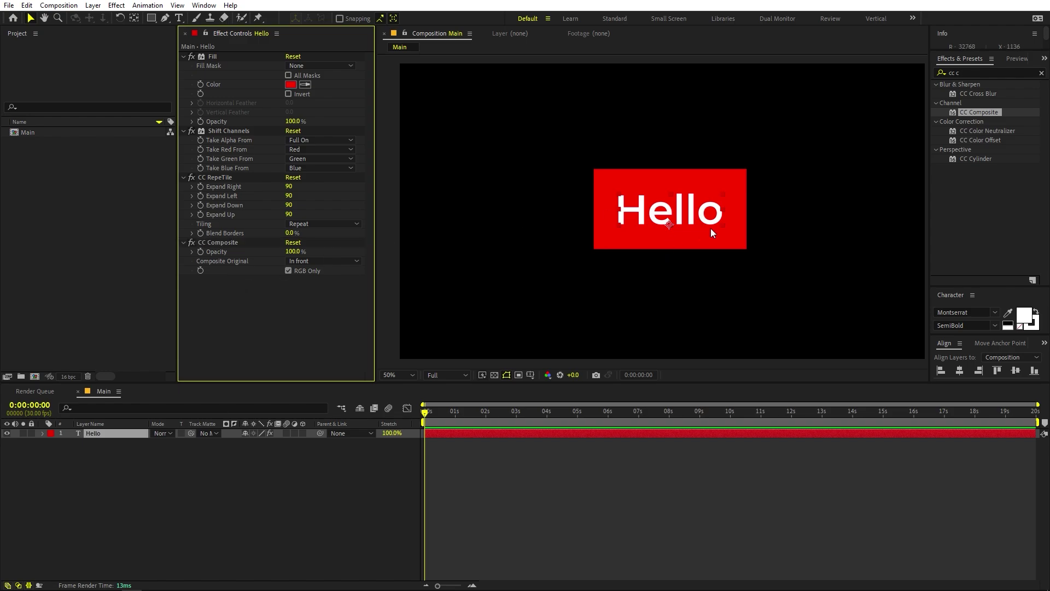
Test the box's resizing by replacing the text with "MOTION" and random letters, and restore it to "Hello".
double_click(643, 215)
text(MOTION)
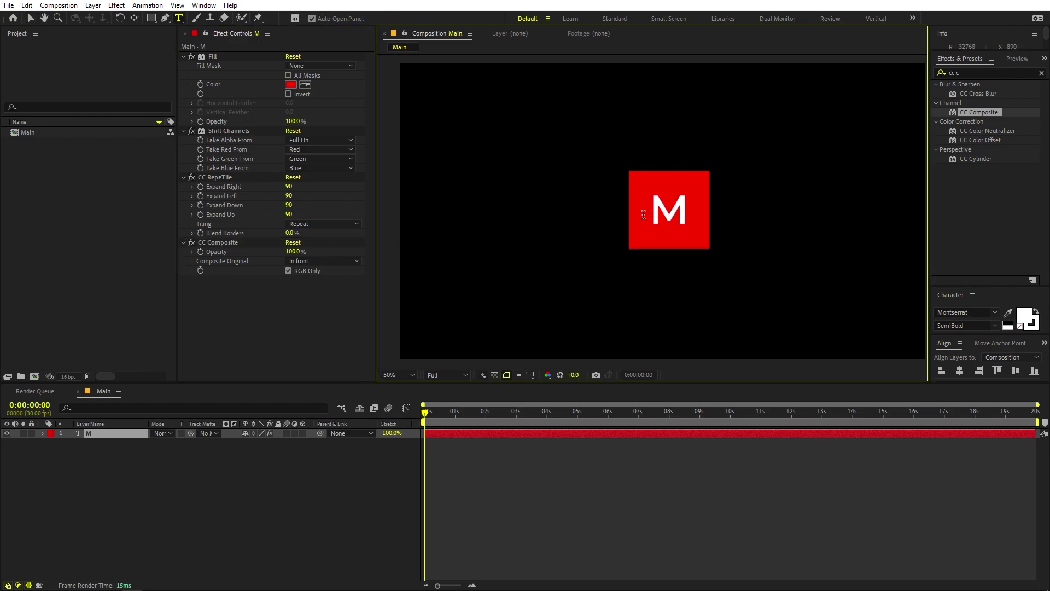
double_click(682, 211)
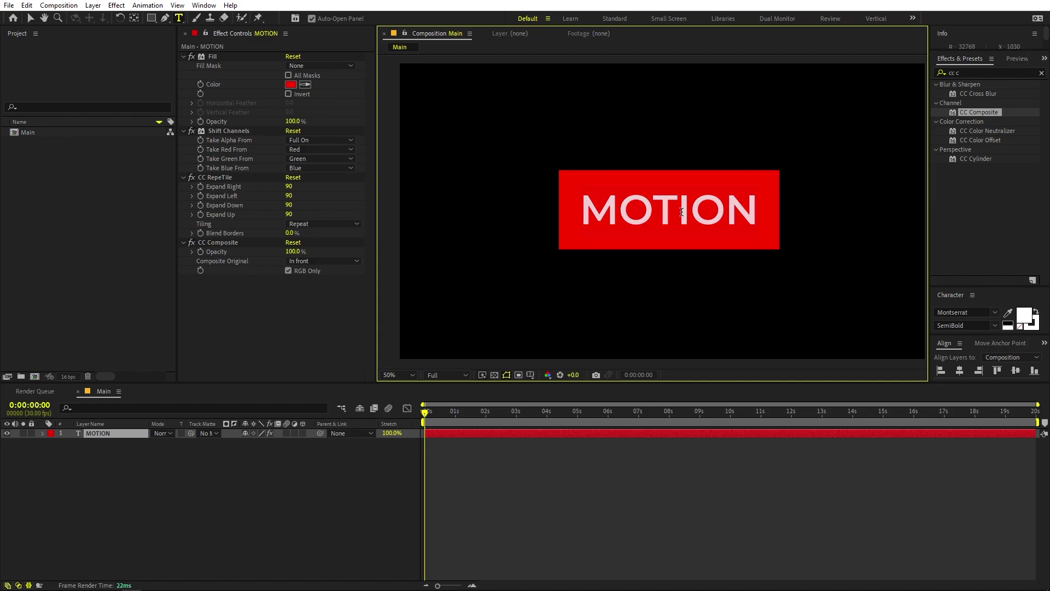
text(sjdhaksjdhskajdh)
key(ctrl+z)
text(Hello)
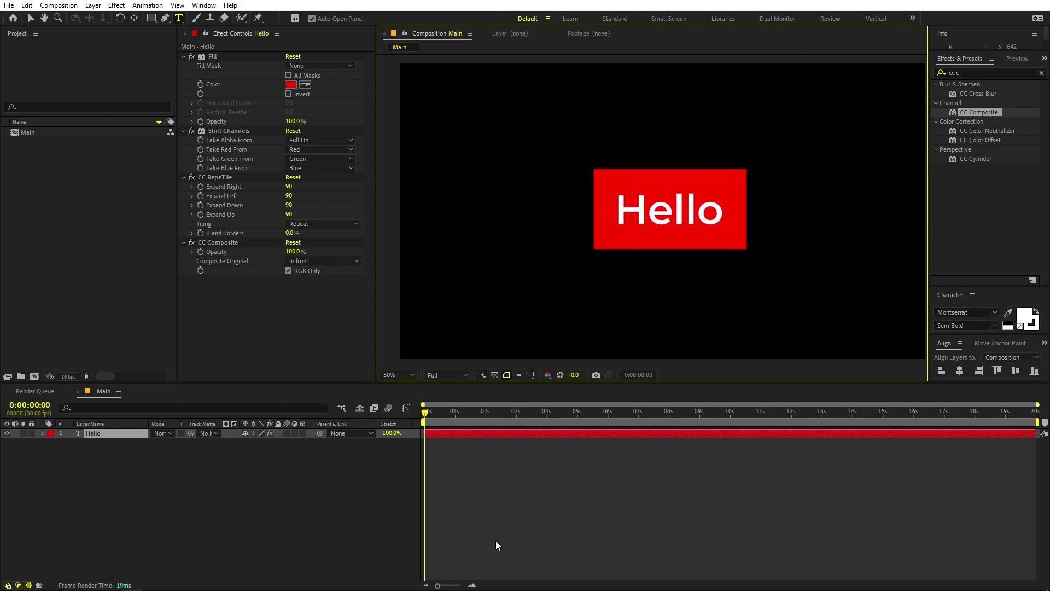
click(651, 577)
Find the Simple Choker effect and apply it to the Hello layer after CC Composite.
click(976, 73)
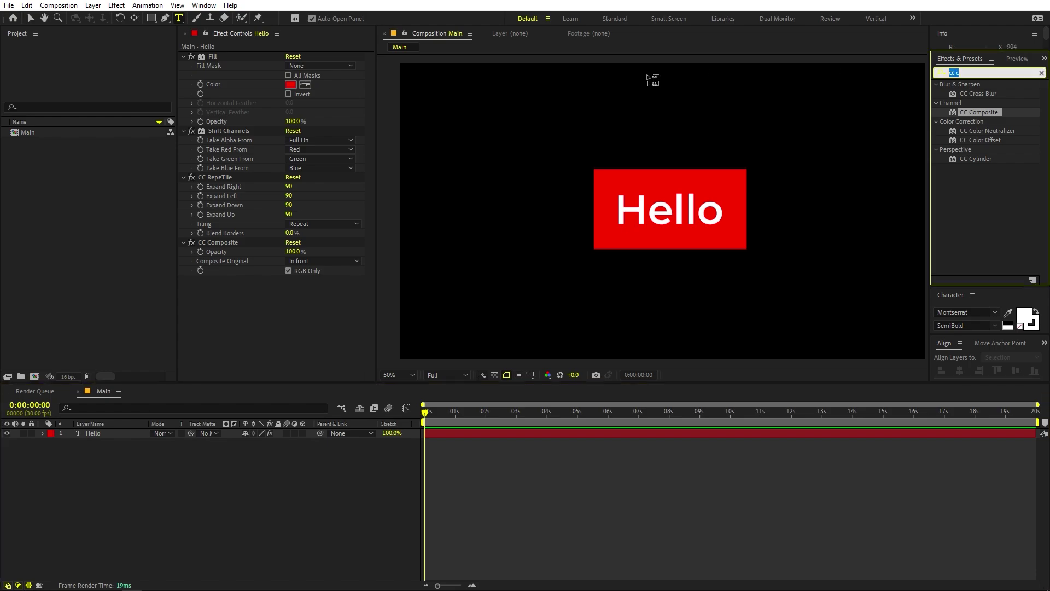
text(simpl)
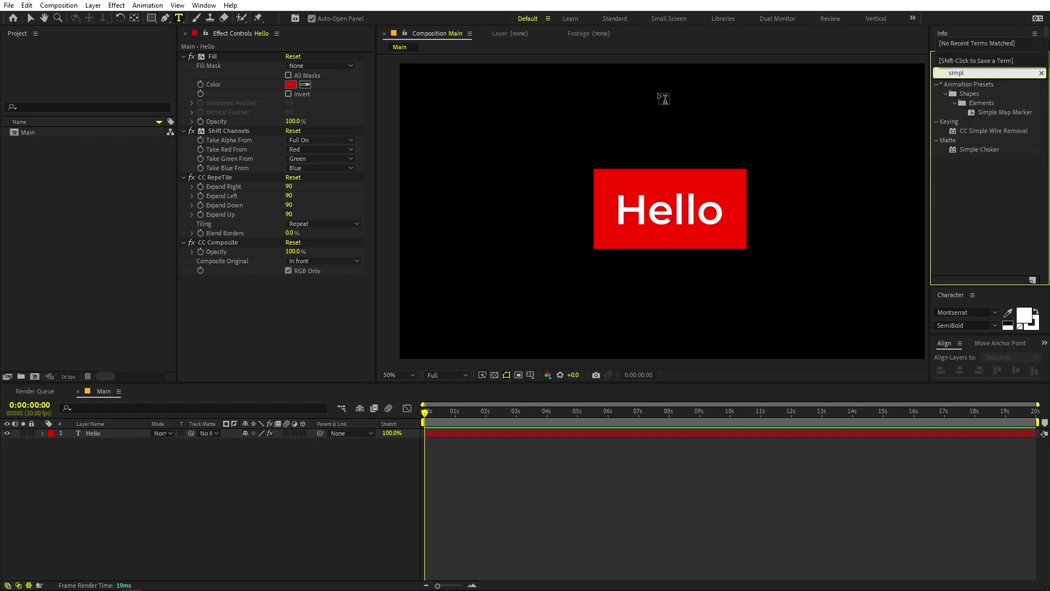
drag(973, 151, 263, 314)
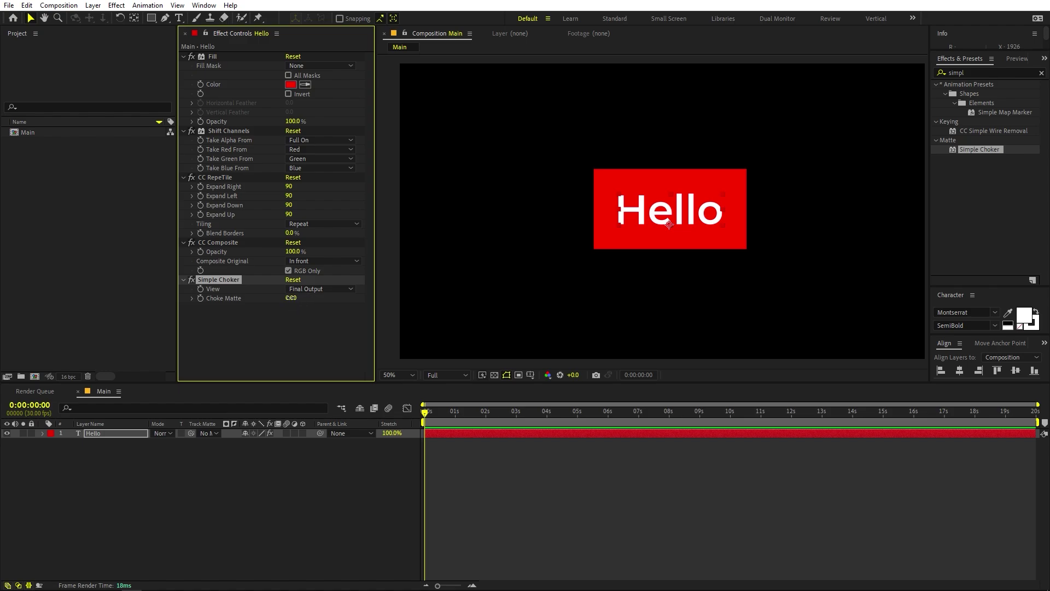
Try out different Choke Matte amounts on the Simple Choker effect and set the value to 50.
click(291, 298)
key(Return)
drag(293, 298, 415, 285)
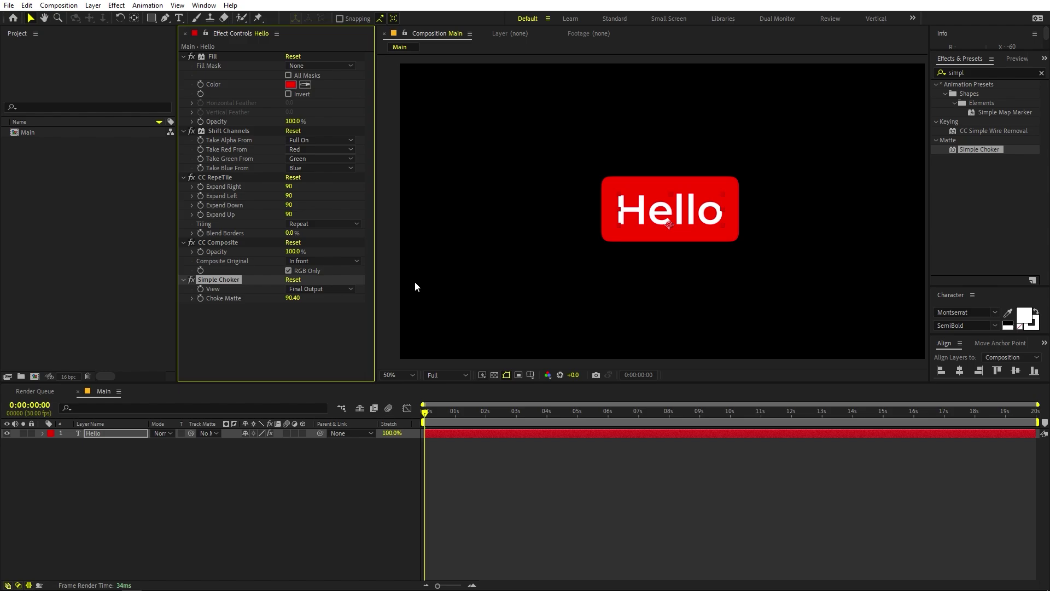
click(302, 298)
text(50)
key(Return)
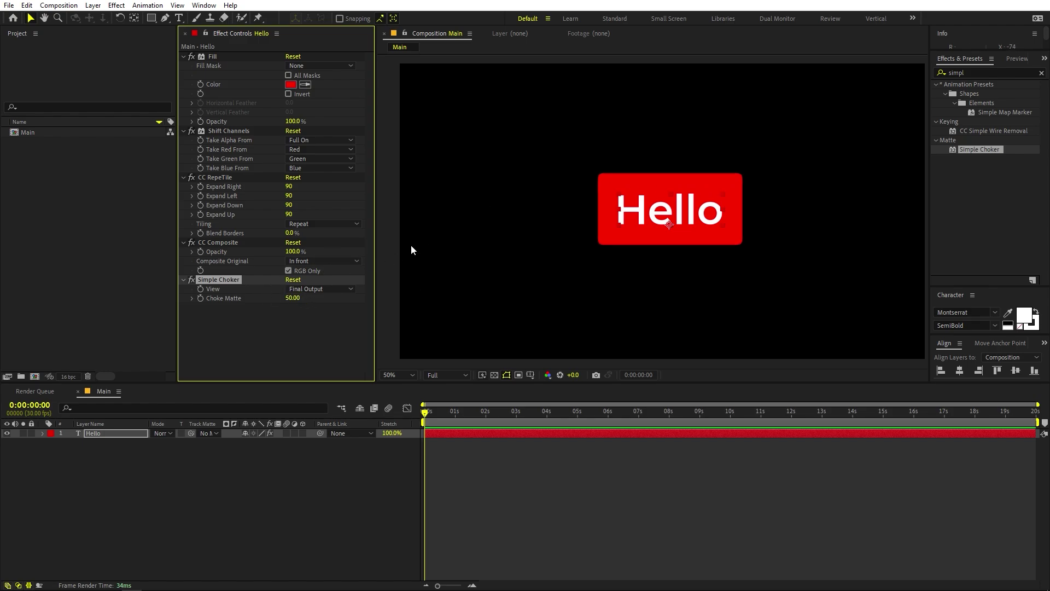
Add a second Simple Choker after the first and set its Choke Matte to -50.
drag(993, 150, 261, 333)
click(292, 326)
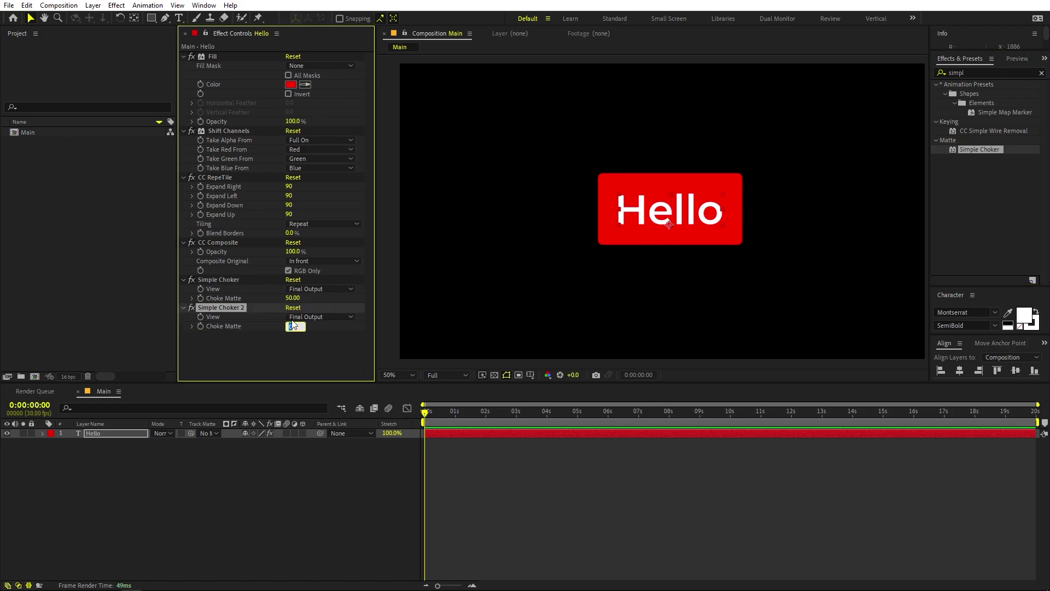
text(-50)
key(Return)
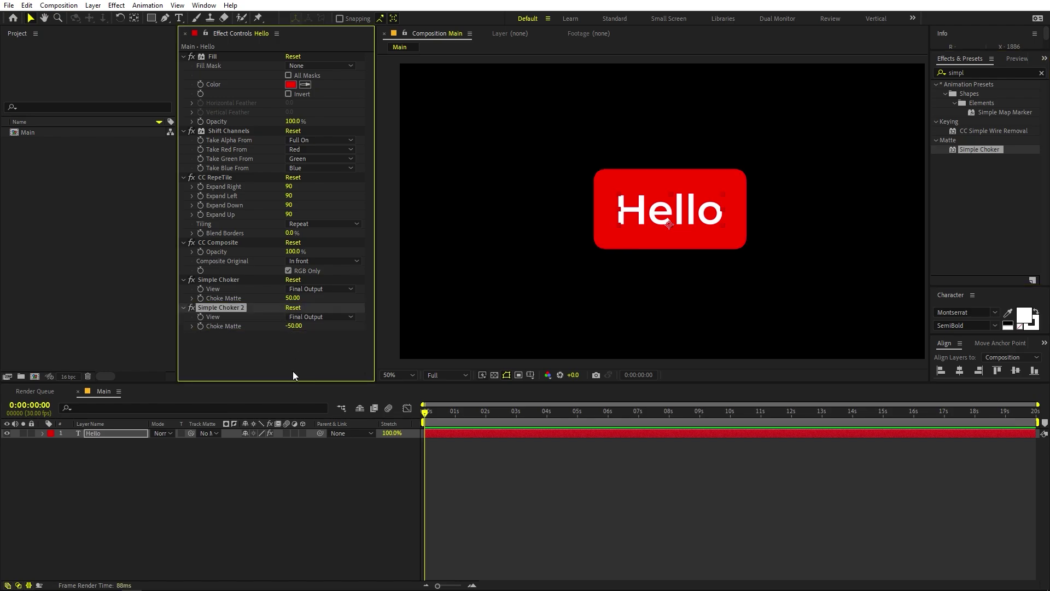
click(309, 345)
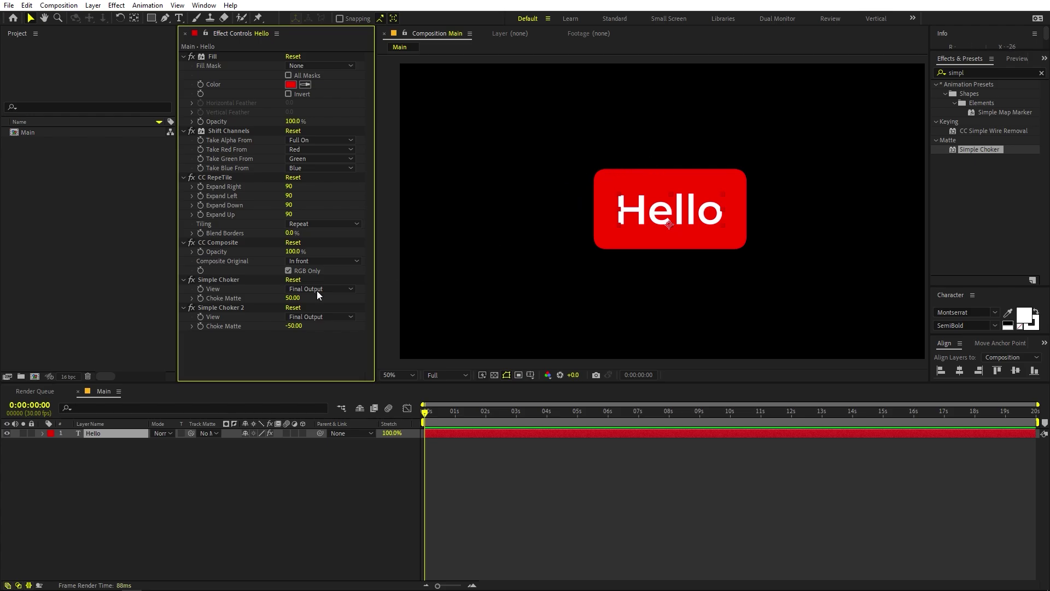
Increase the corner rounding by setting the first Simple Choker's Choke Matte to 100 and the second one's to -100.
click(294, 299)
text(100)
key(Return)
key(Tab)
text(-)
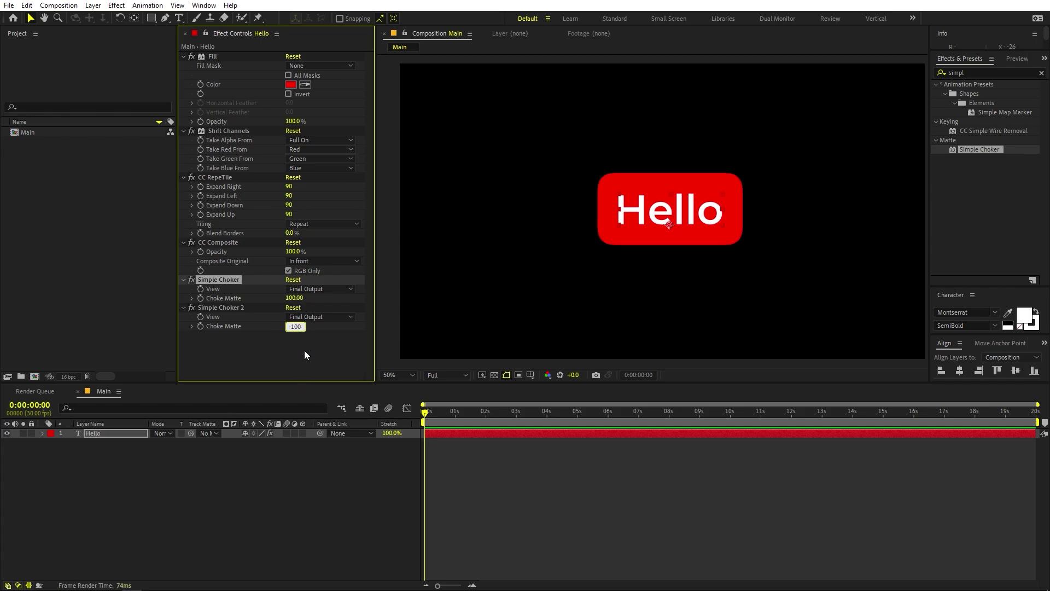
key(Return)
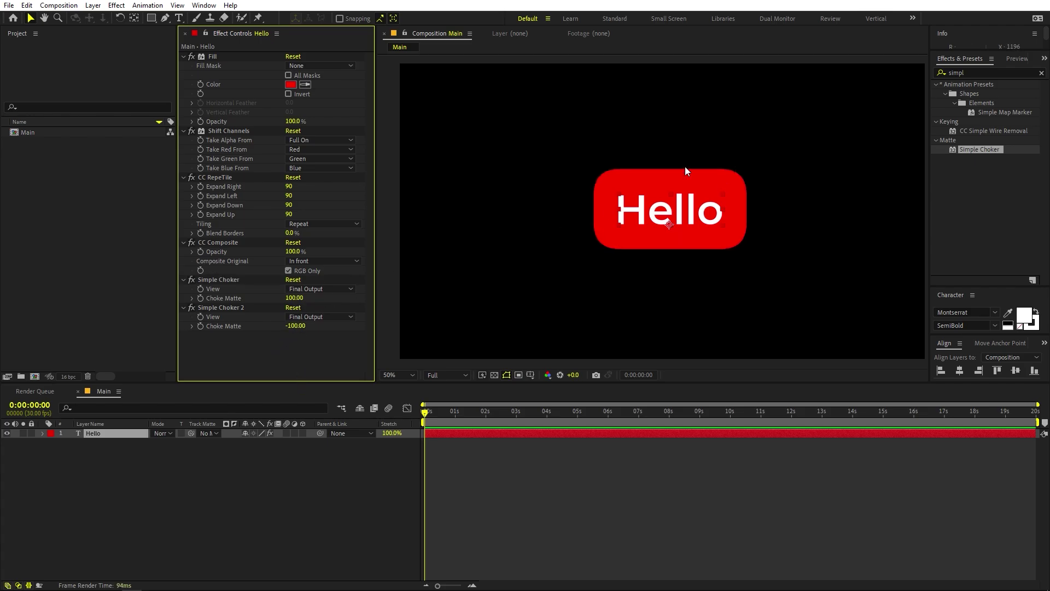
click(288, 301)
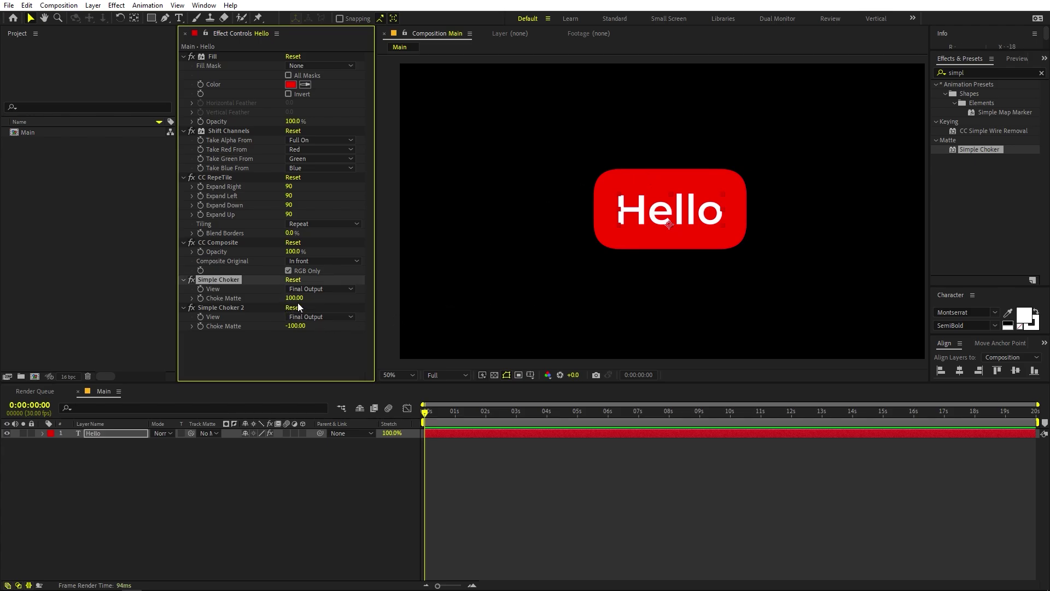
click(258, 343)
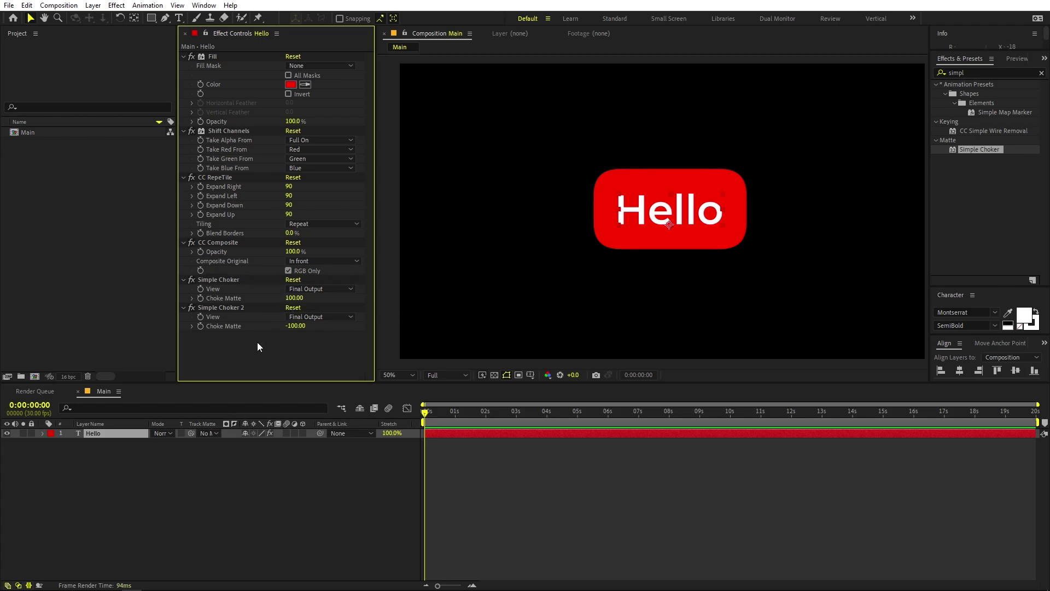
Duplicate both Simple Choker effects together to round the box's corners further, and deselect the layer.
click(225, 280)
shift+click(222, 307)
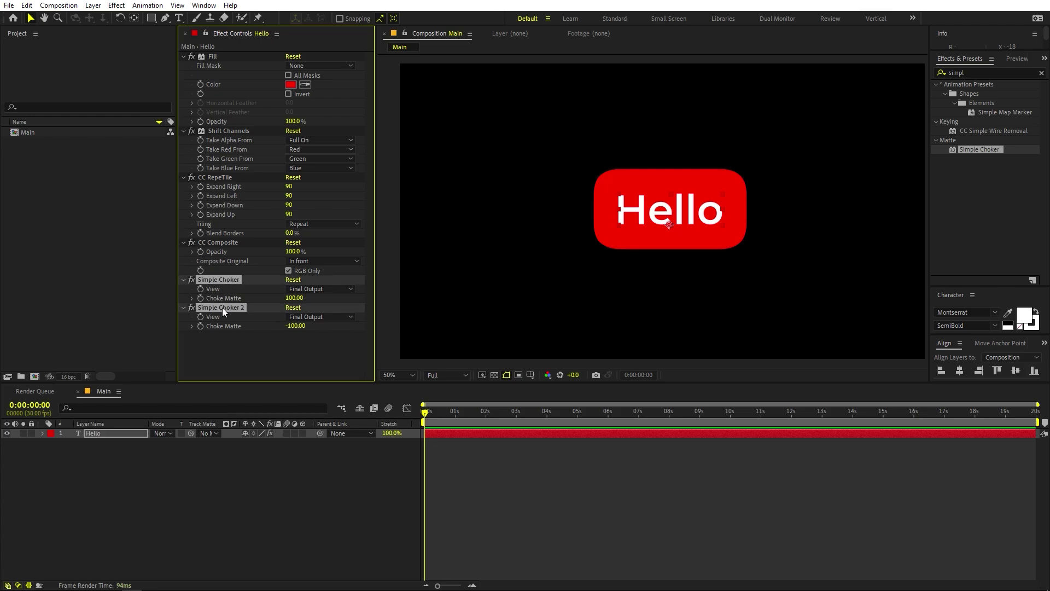
key(ctrl+d)
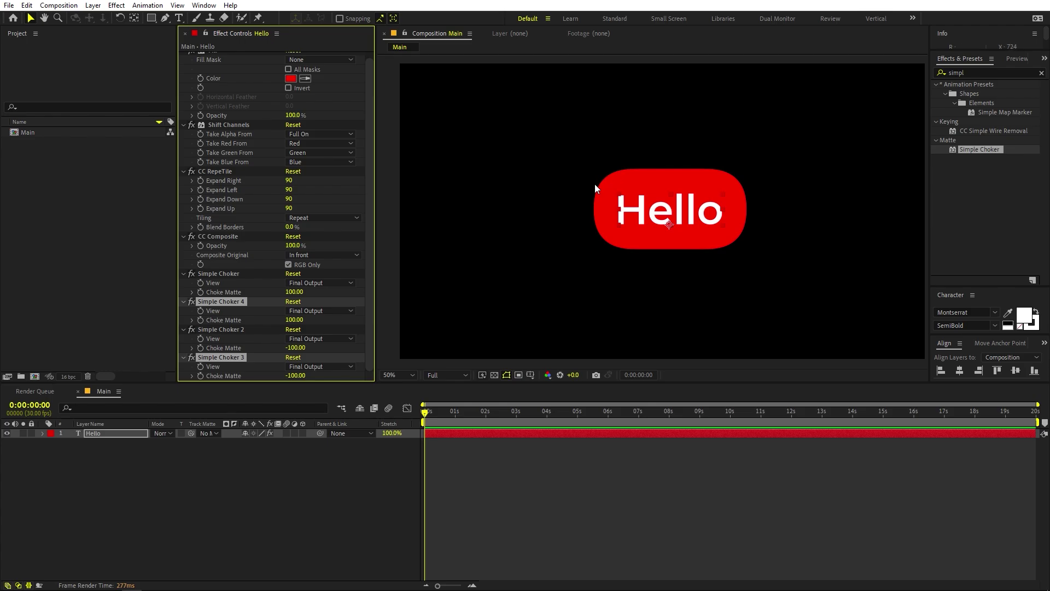
click(594, 499)
Collapse the settings of all eight effects on the Hello layer, from Fill through the last Simple Choker.
scroll(238, 144, up, 1)
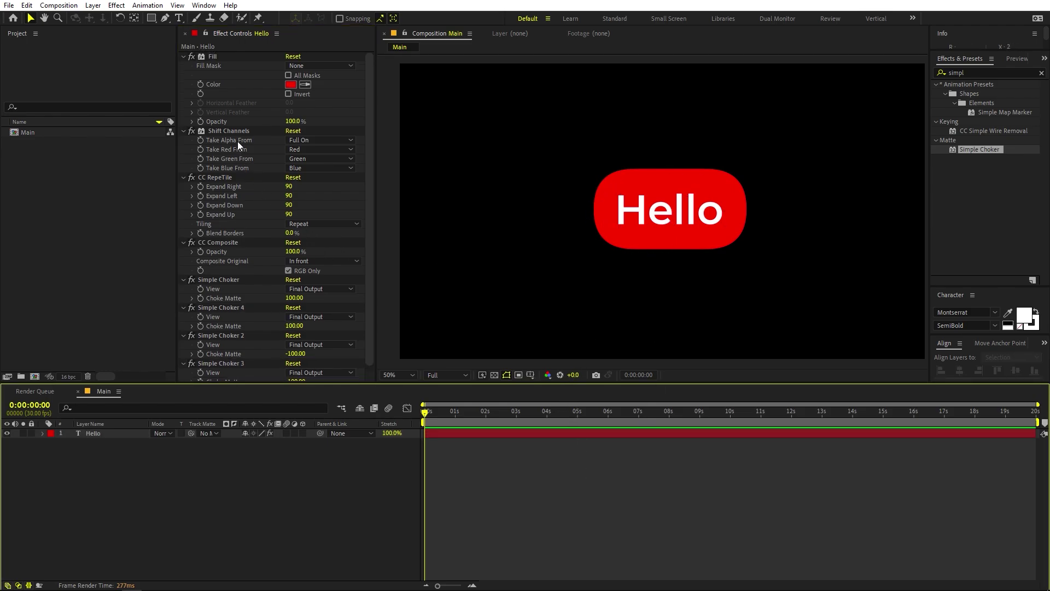
click(183, 57)
click(183, 65)
click(183, 75)
click(183, 84)
click(183, 93)
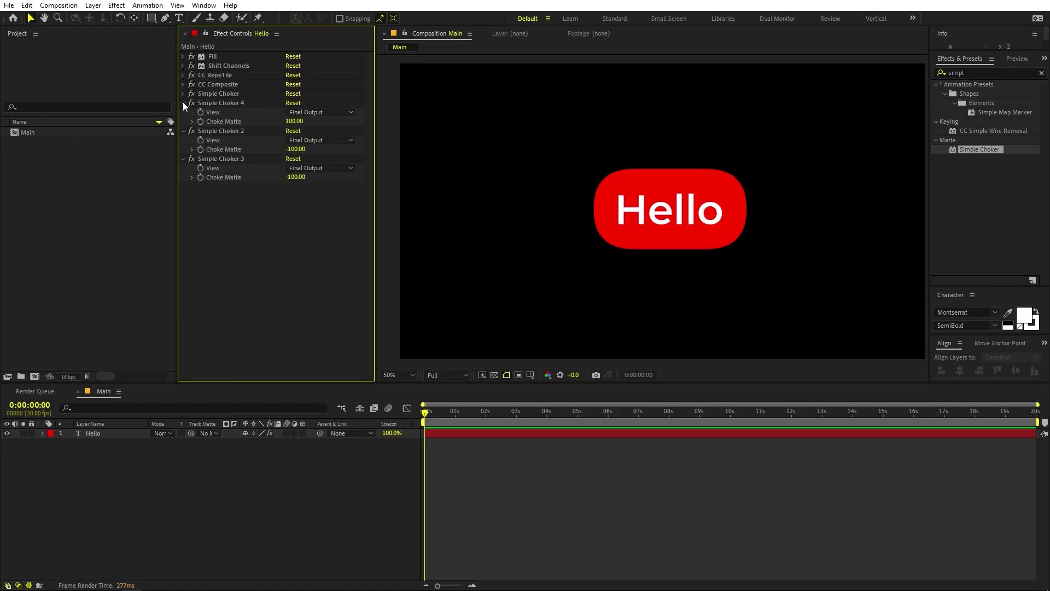
click(182, 103)
click(183, 112)
click(183, 121)
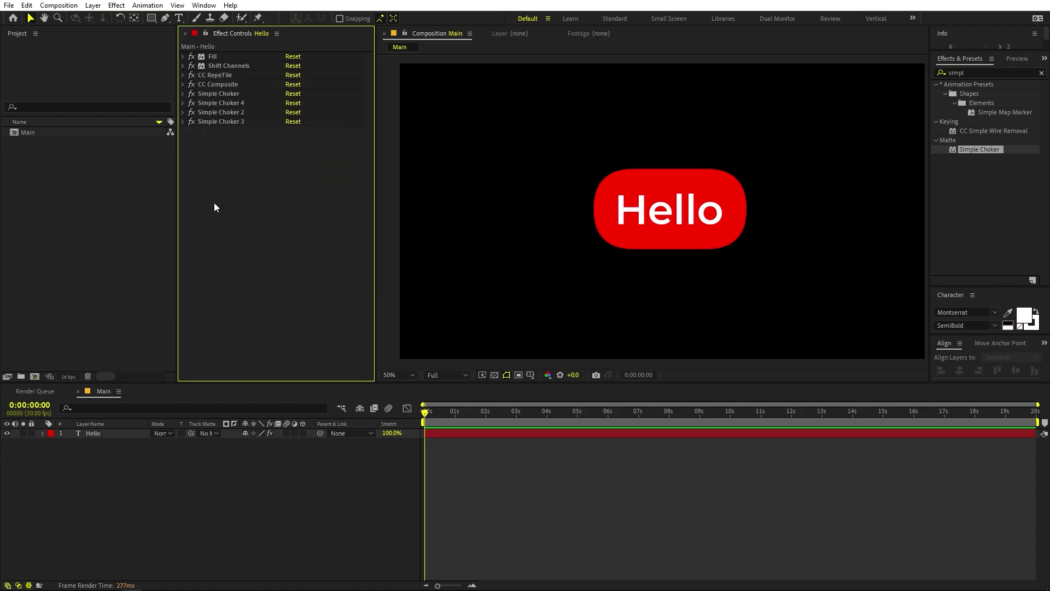
Find the 4-Color Gradient effect, apply it to the Hello layer, and place it between CC RepeTile and CC Composite.
key(ctrl+5)
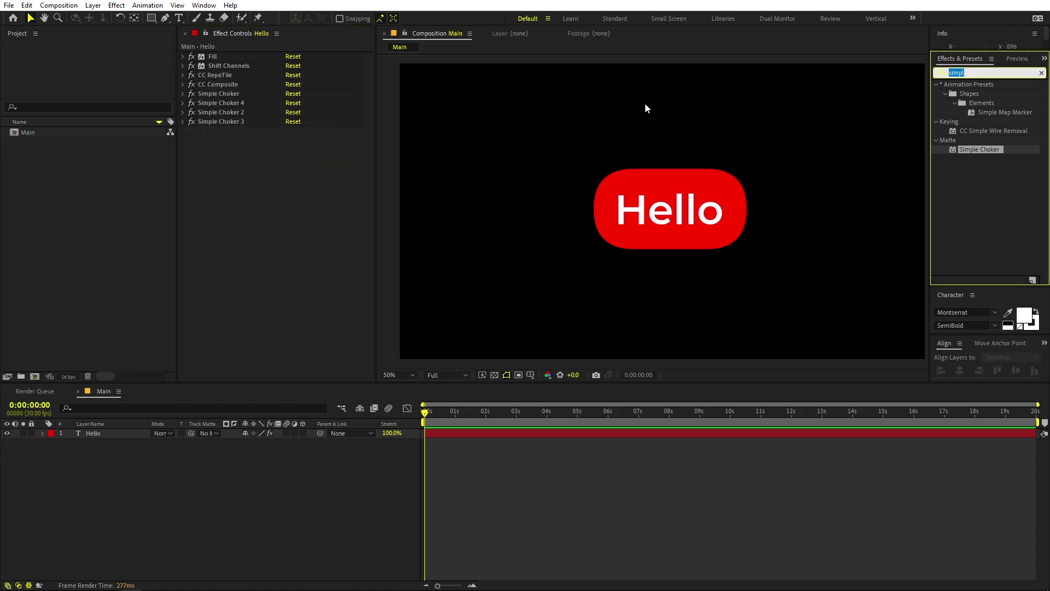
text(4)
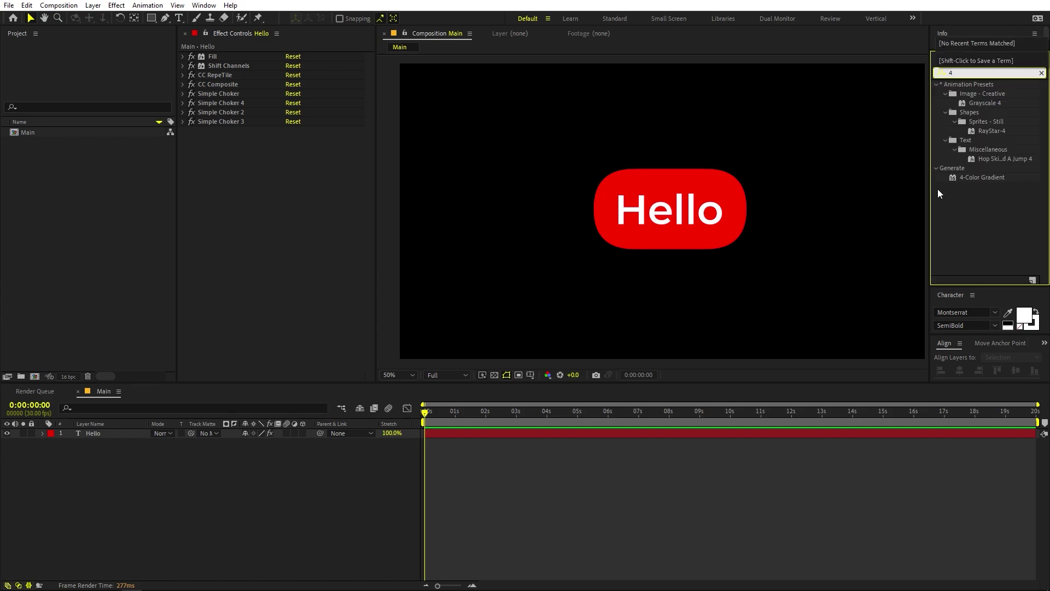
drag(984, 178, 277, 178)
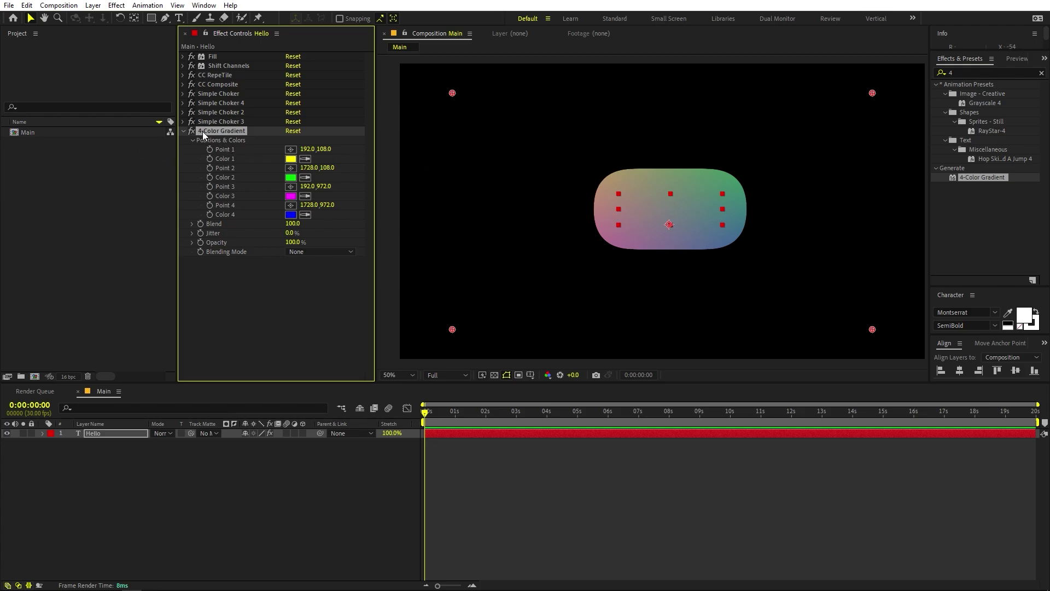
drag(202, 132, 221, 79)
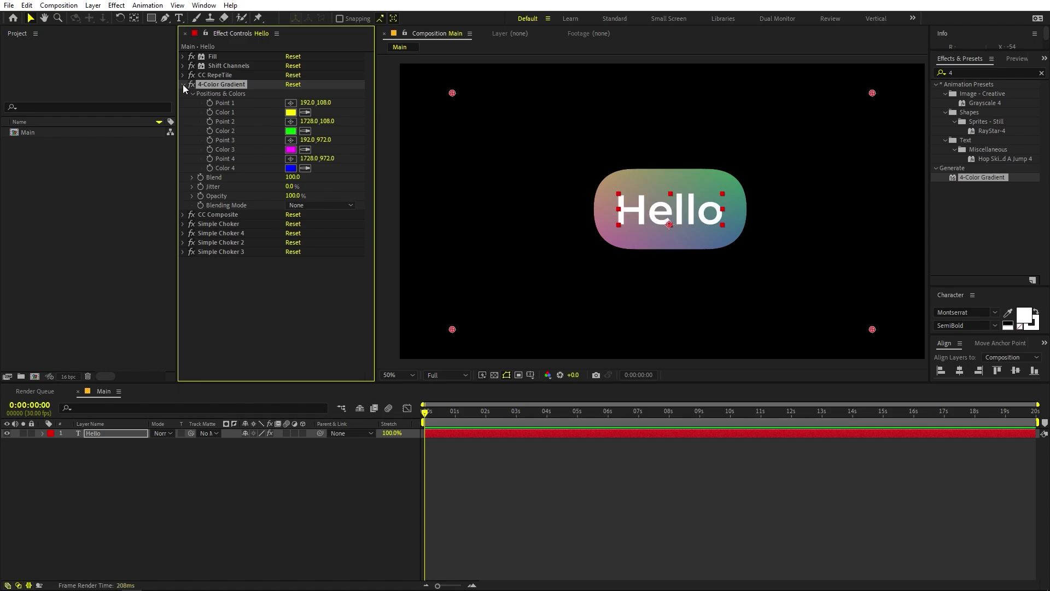
drag(214, 84, 228, 201)
drag(212, 78, 222, 206)
click(183, 84)
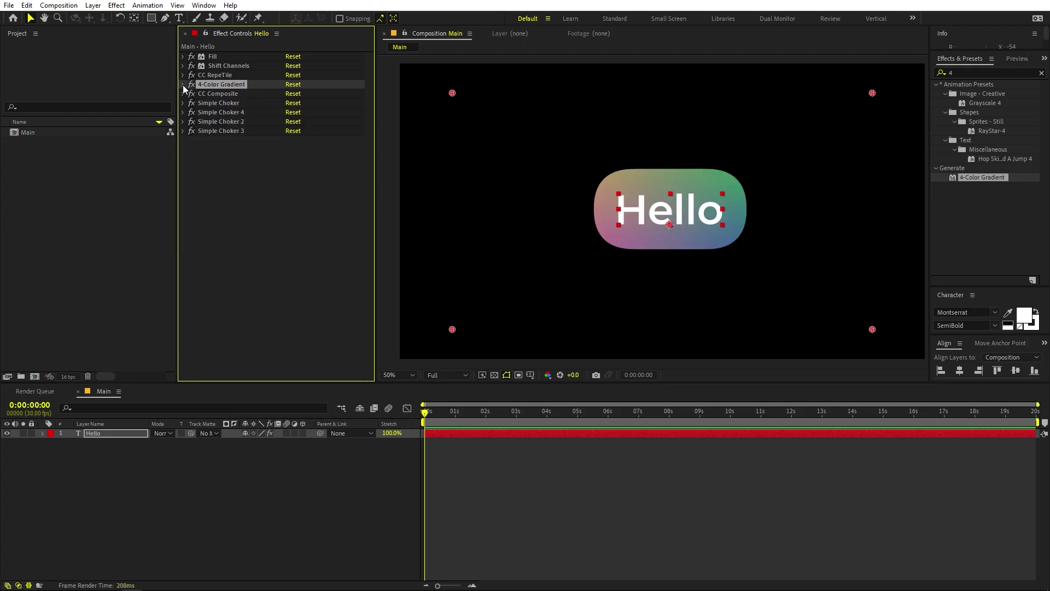
Set the 4-Color Gradient's Color 1 to black and Color 2 to the near-black 030B0B.
click(183, 84)
click(291, 112)
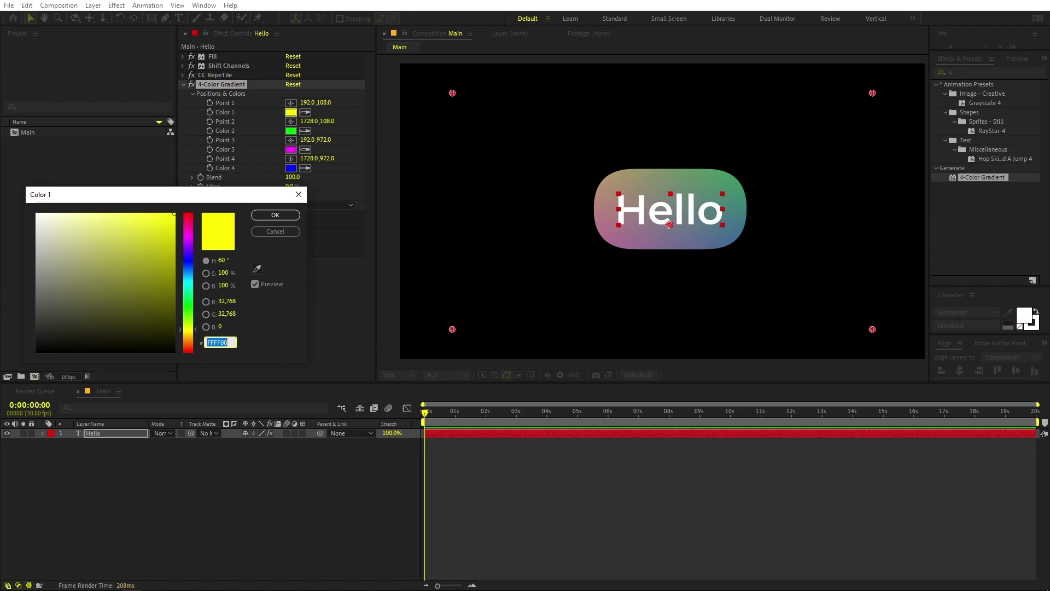
mouse_move(58, 310)
mouse_down()
mouse_move(44, 312)
mouse_move(36, 351)
mouse_up()
click(275, 215)
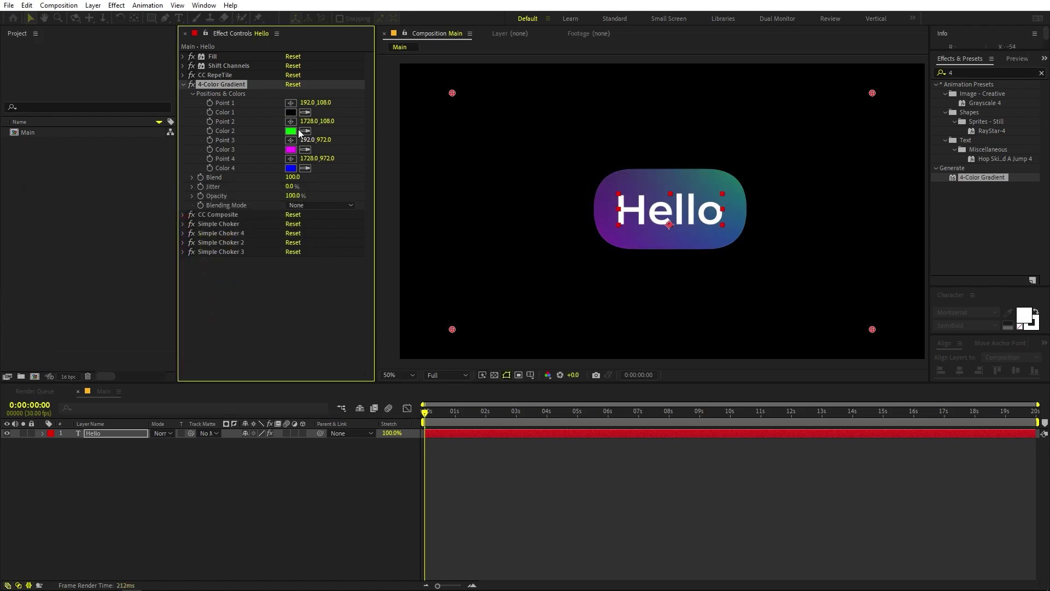
click(290, 131)
mouse_move(186, 299)
mouse_down()
mouse_move(186, 284)
mouse_move(139, 309)
mouse_move(135, 346)
mouse_up()
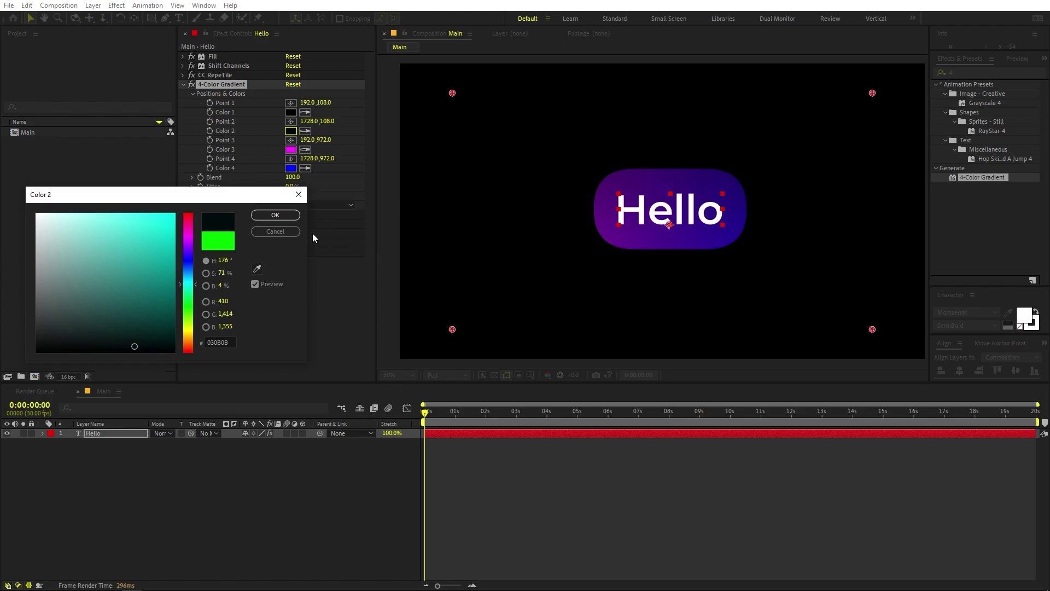
click(278, 215)
Move the gradient's Point 1 to about 608, 234 and Point 2 to about 1362, 204, closer to the box.
click(449, 92)
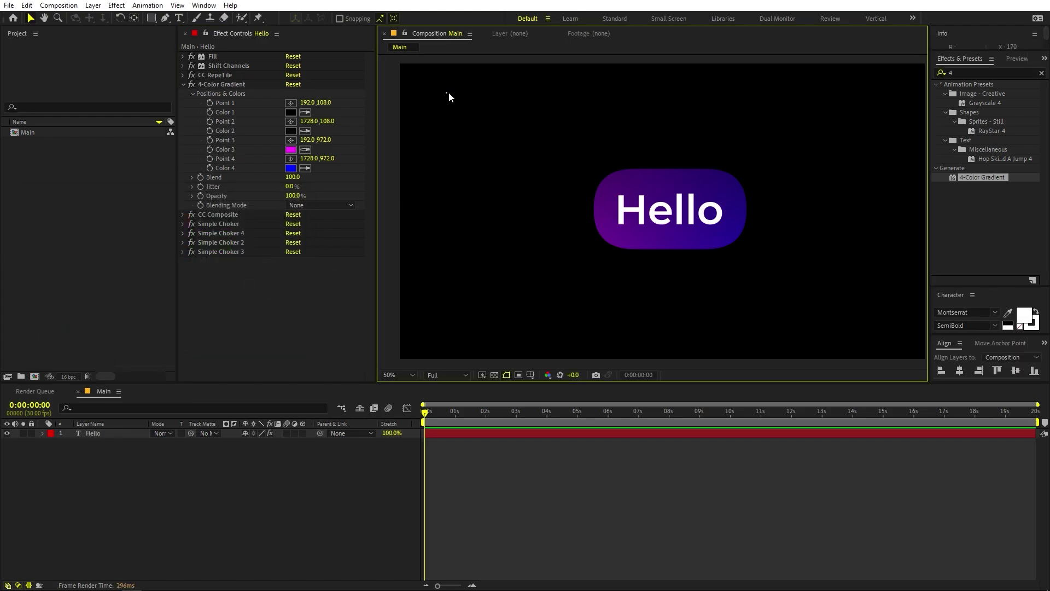
click(218, 84)
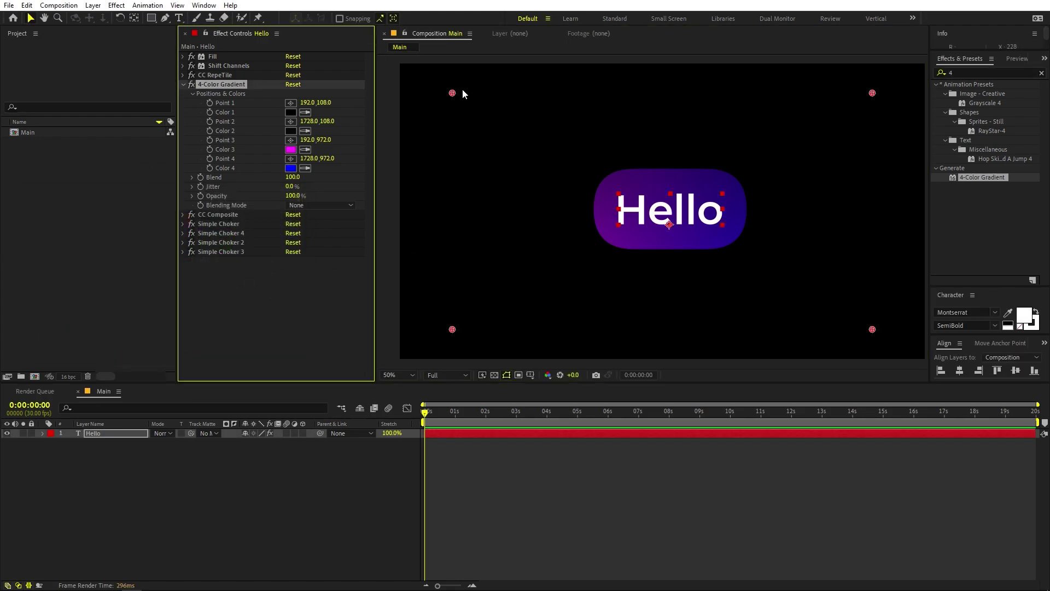
drag(452, 94, 566, 128)
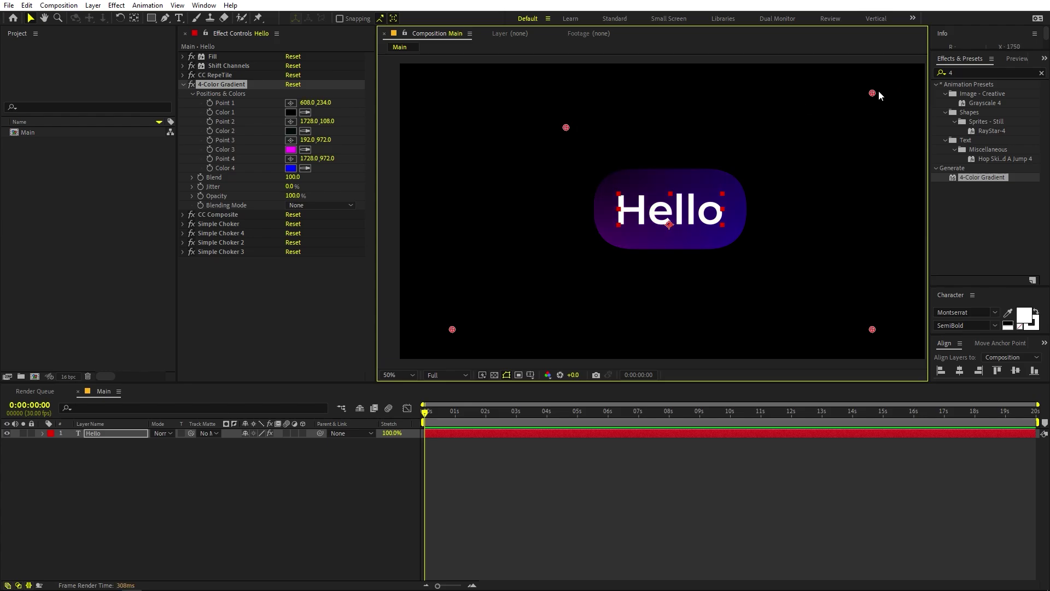
drag(873, 93, 773, 122)
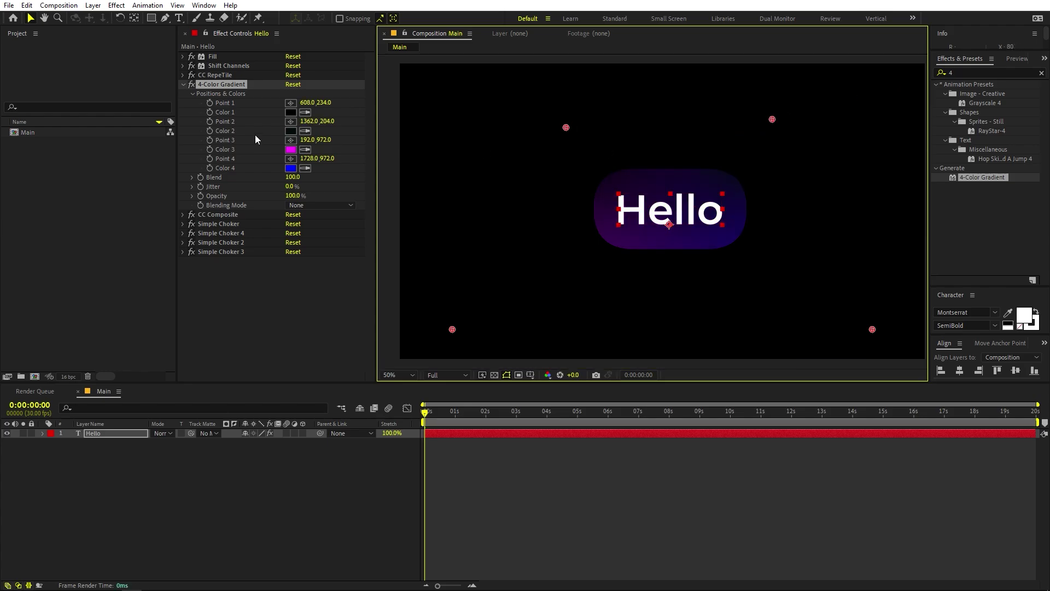
Set the 4-Color Gradient's Color 4 to the cyan 00FFEA.
click(291, 168)
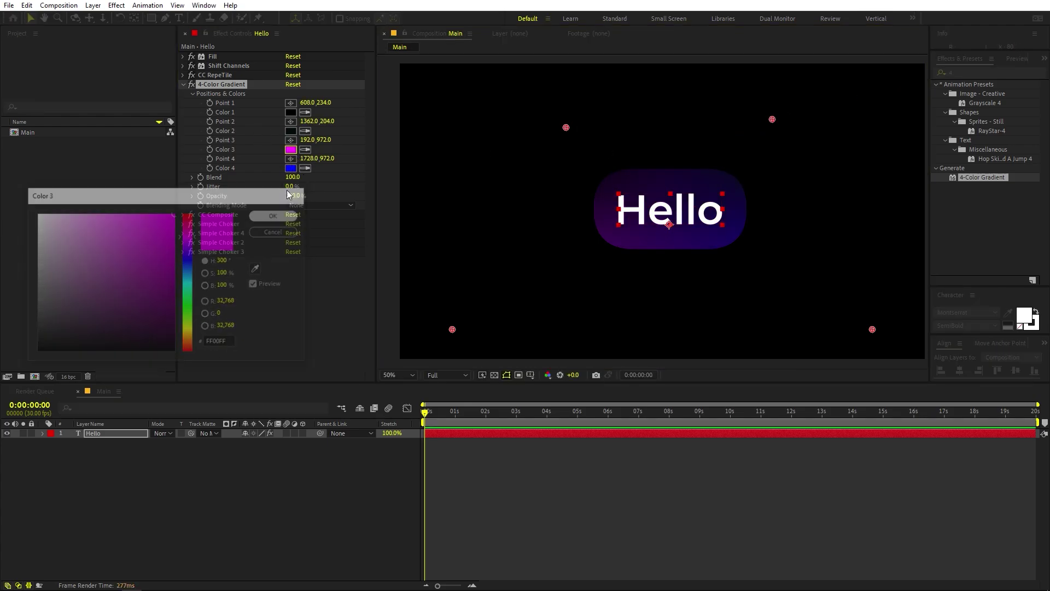
key(Escape)
click(287, 168)
click(188, 283)
drag(188, 283, 189, 284)
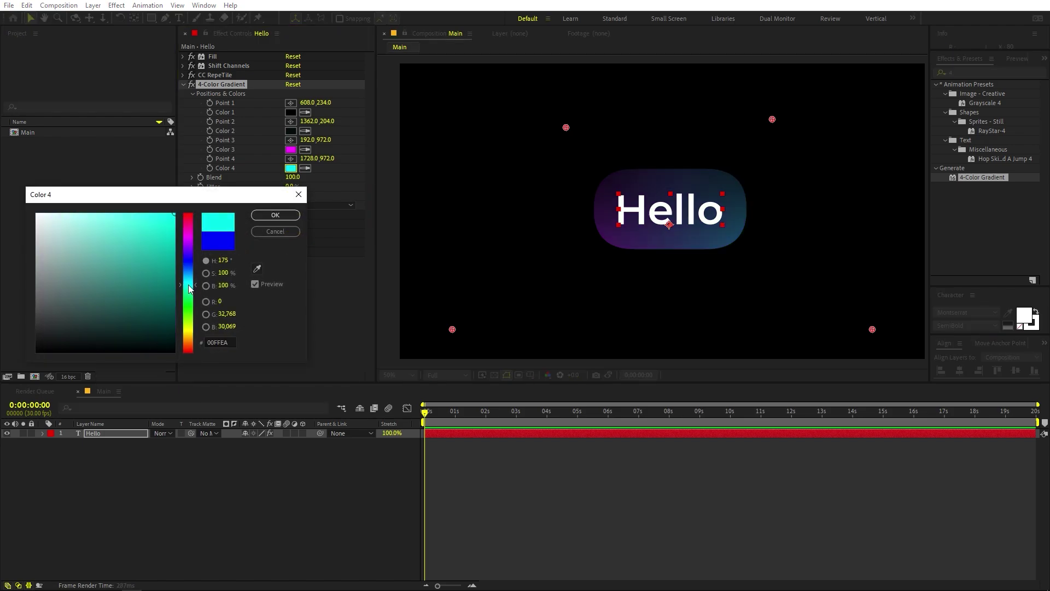
click(275, 215)
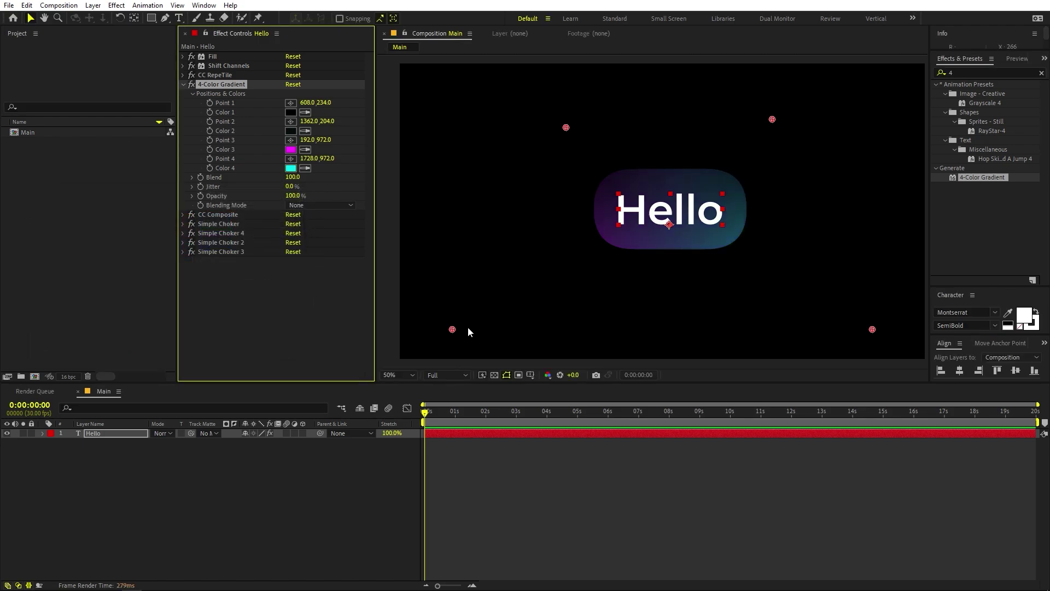
Reposition the gradient's lower points, with Point 3 at about 340, 1072 and Point 4 at about 1758, 1154.
drag(452, 329, 600, 312)
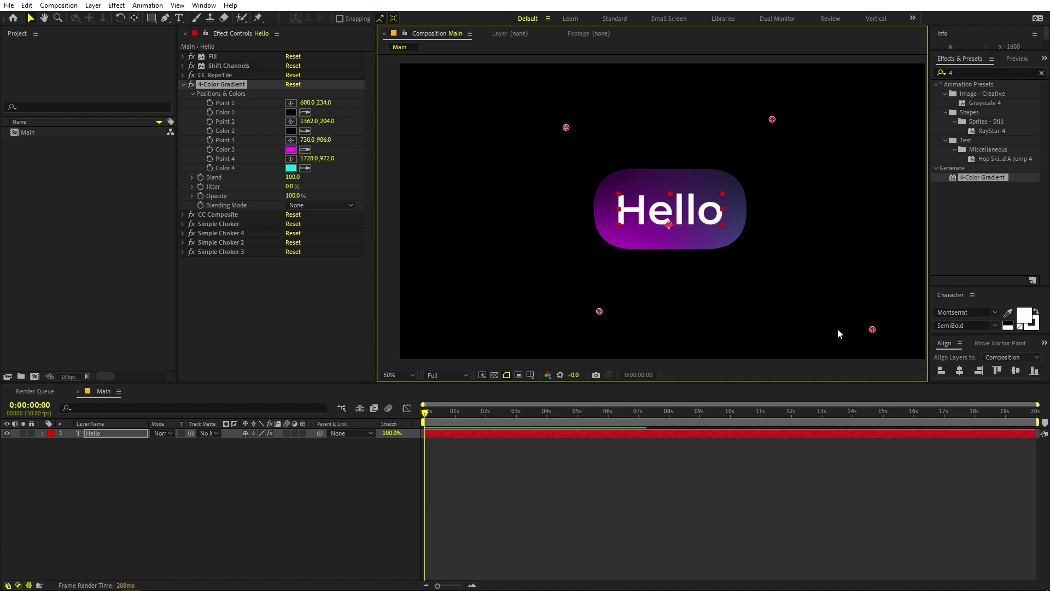
drag(872, 330, 851, 372)
scroll(561, 267, down, 3)
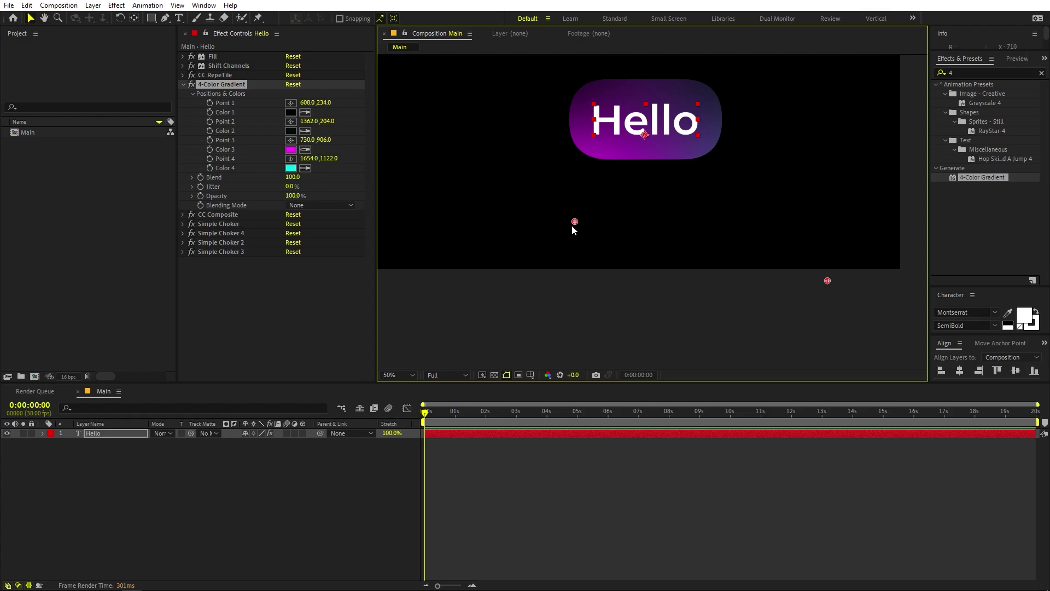
drag(574, 222, 465, 269)
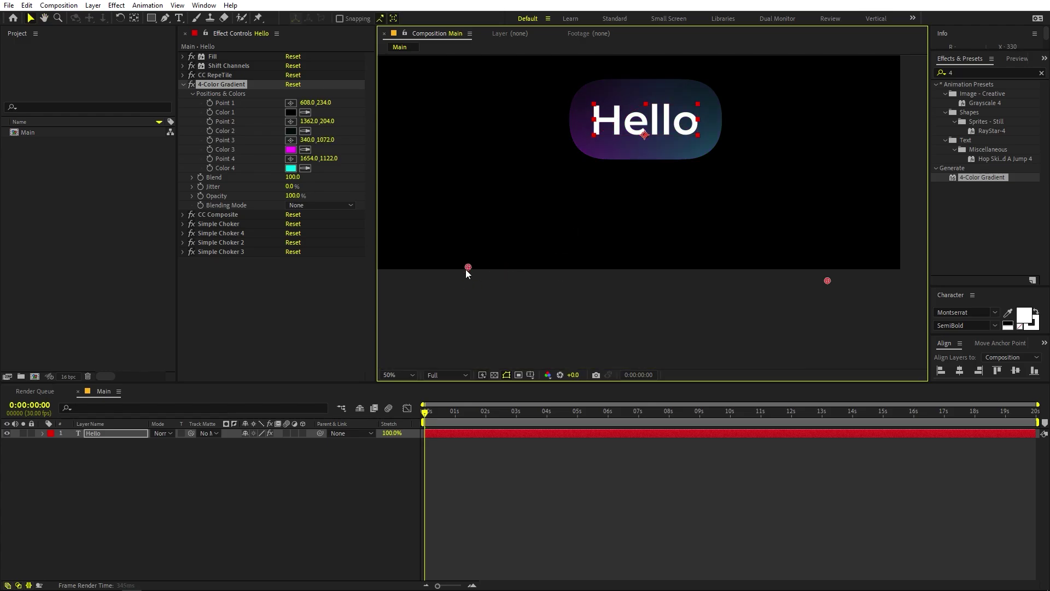
Deselect the layer and preview the box by scrubbing the timeline to about 0:00:08:22 and back to the start.
click(694, 512)
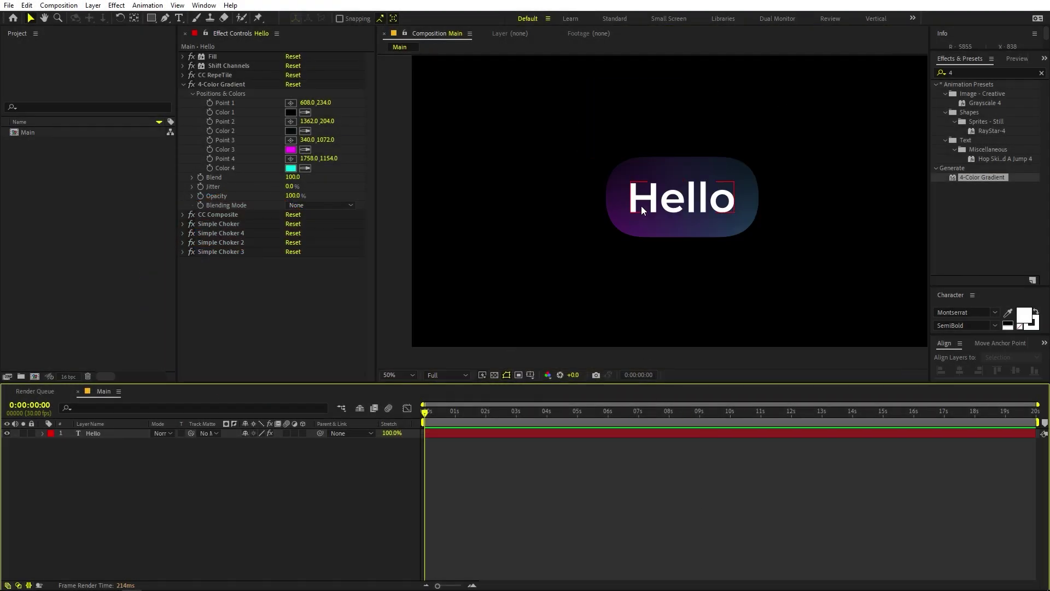
drag(440, 418, 691, 435)
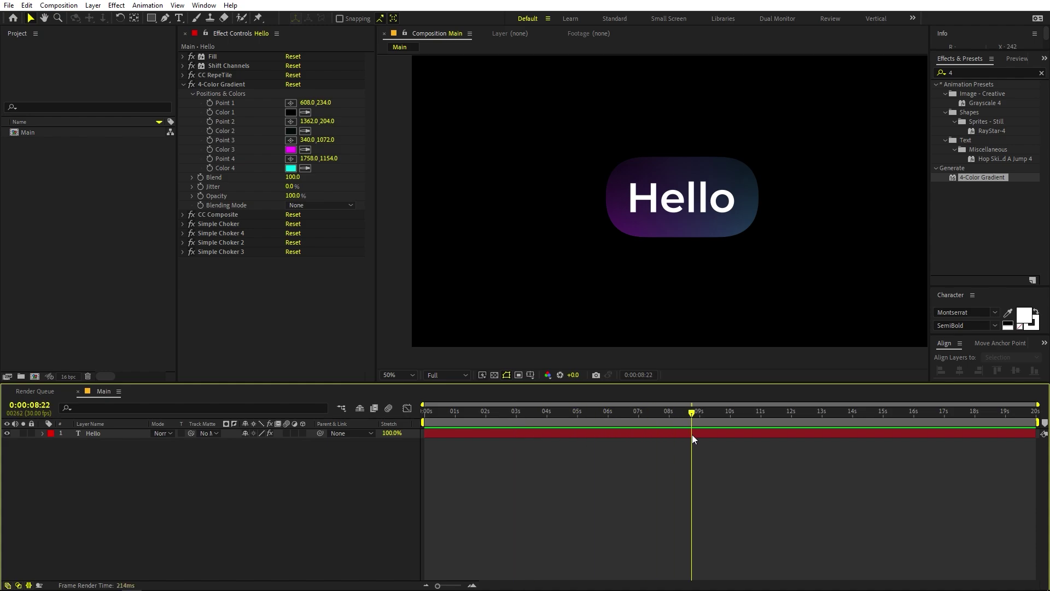
drag(642, 412, 357, 438)
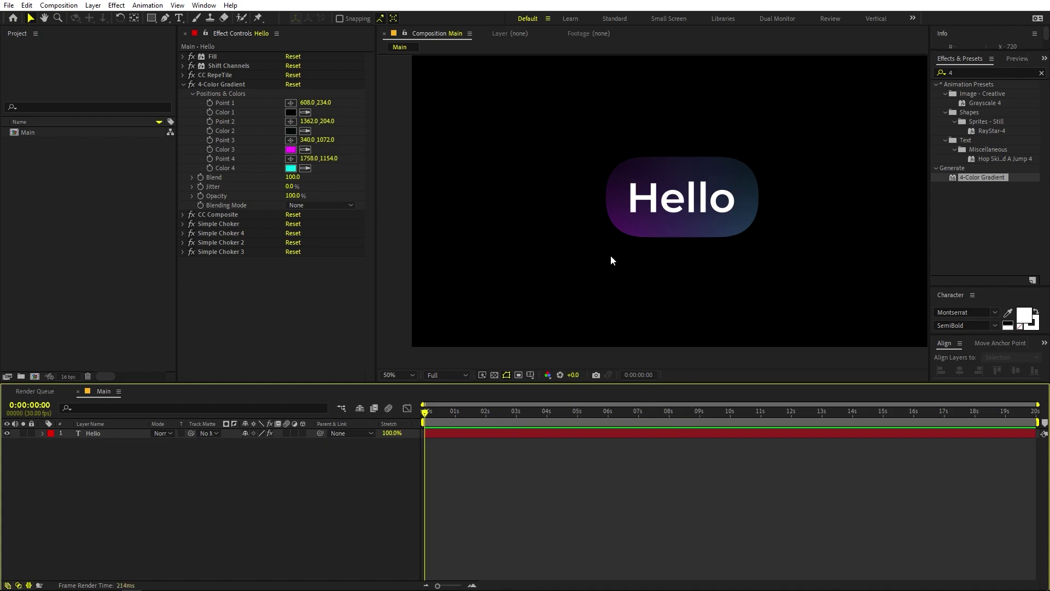
Find the Blinking Cursor Typewriter Console preset by searching for "type", apply it to the Hello text, and play back the animation.
click(1041, 73)
click(999, 72)
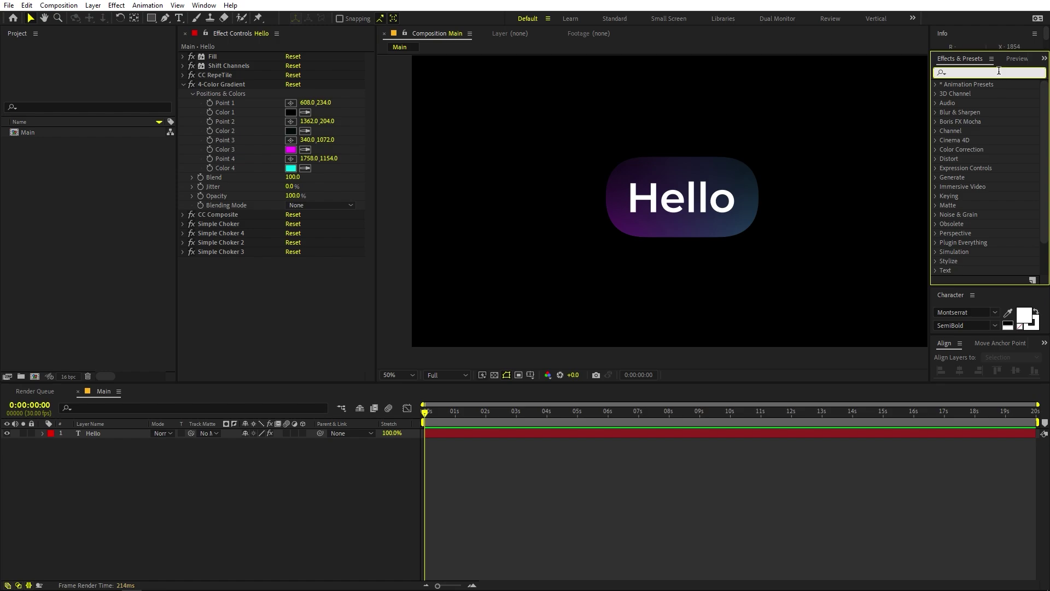
text(type)
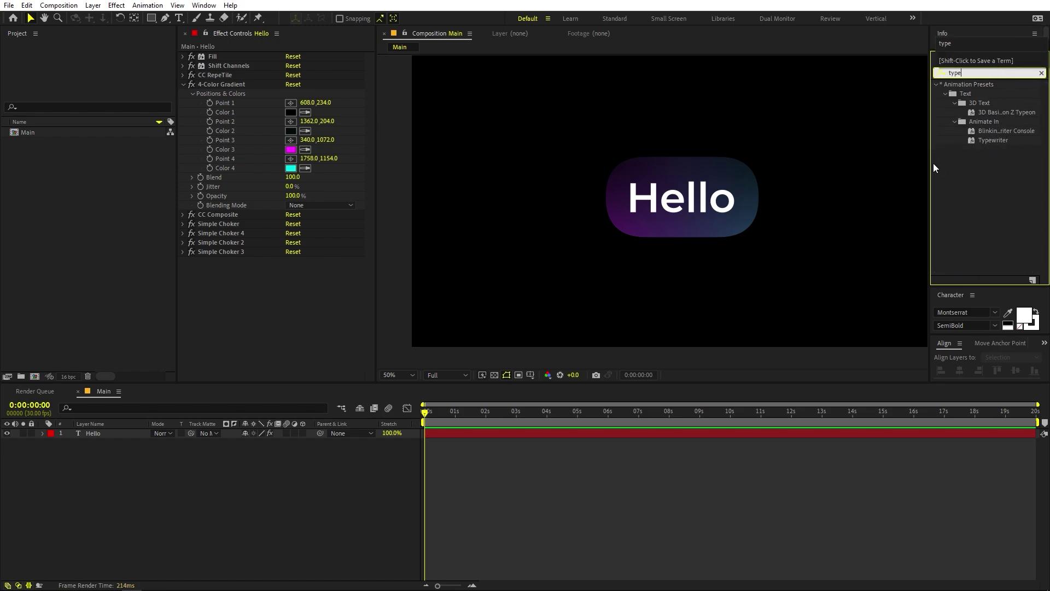
key(Return)
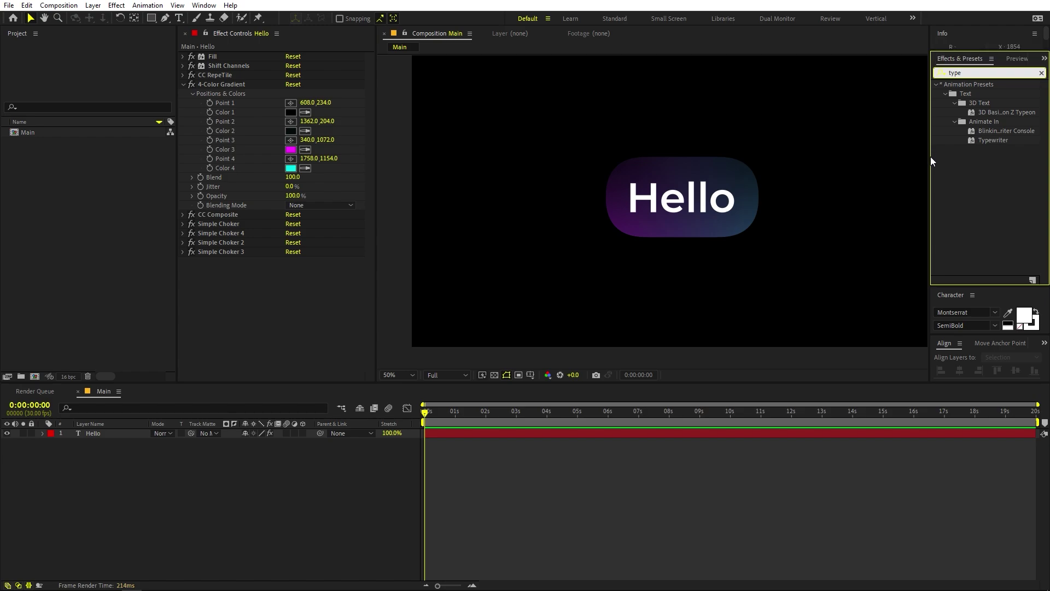
drag(932, 158, 903, 160)
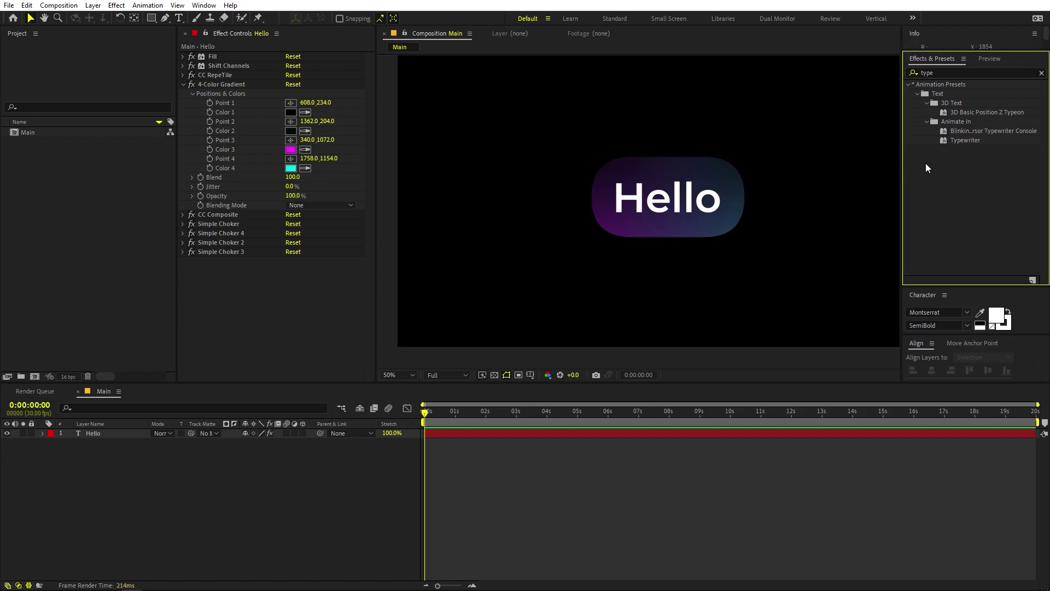
click(961, 140)
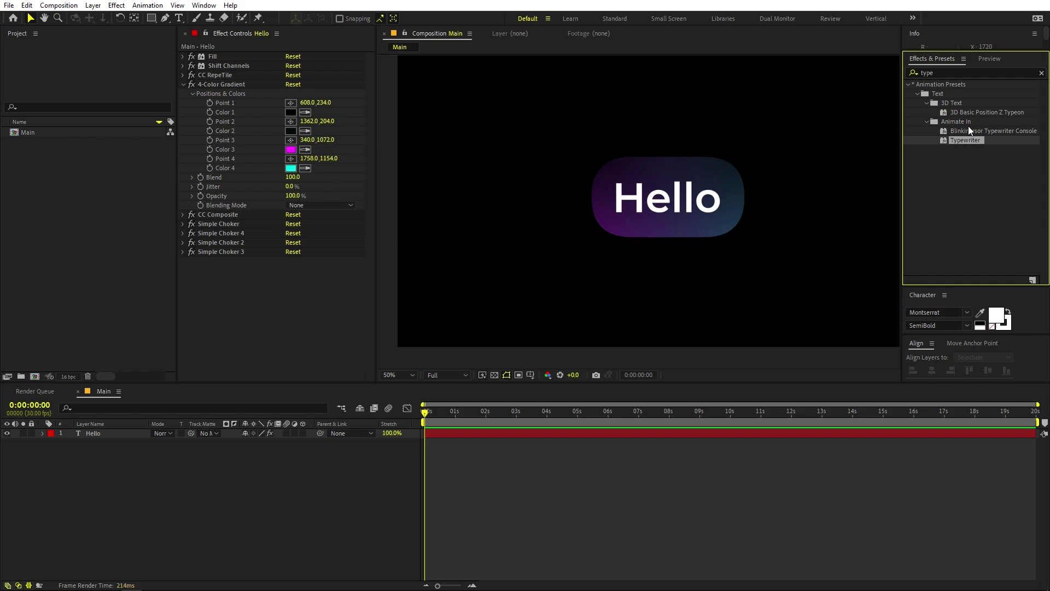
click(967, 131)
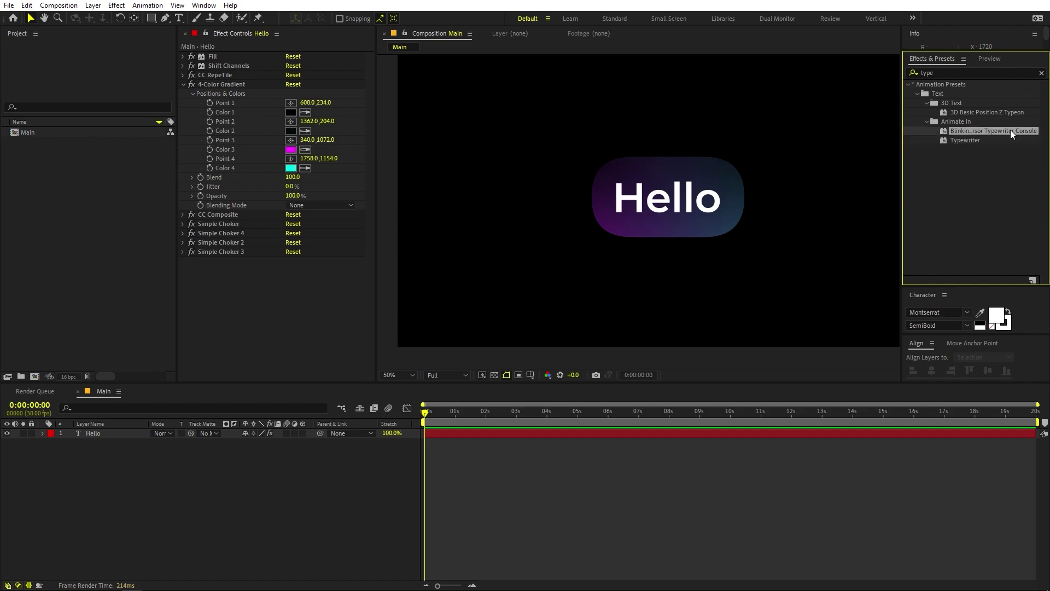
drag(998, 131, 664, 203)
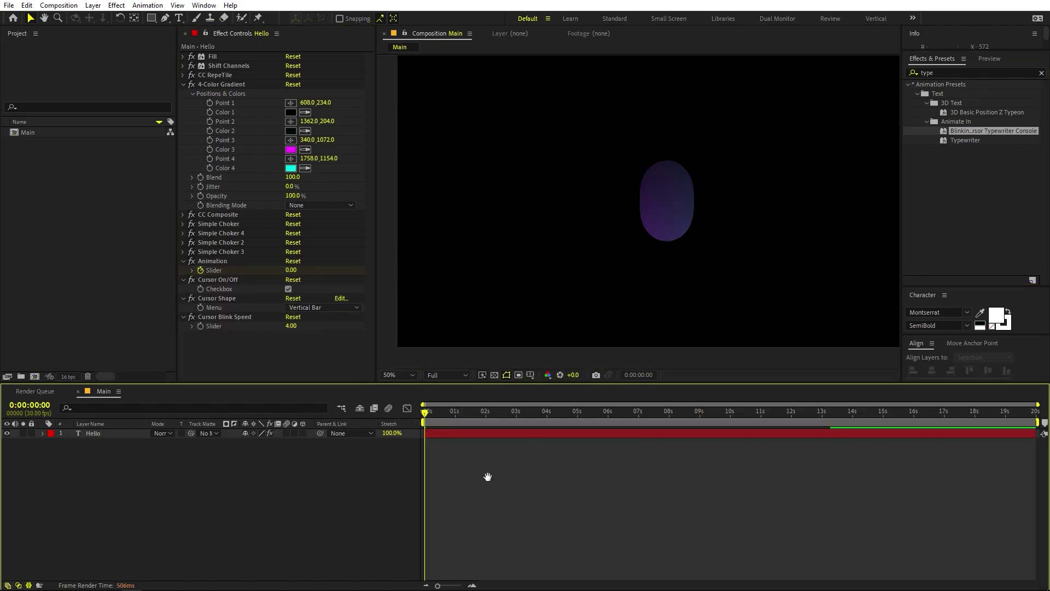
key(space)
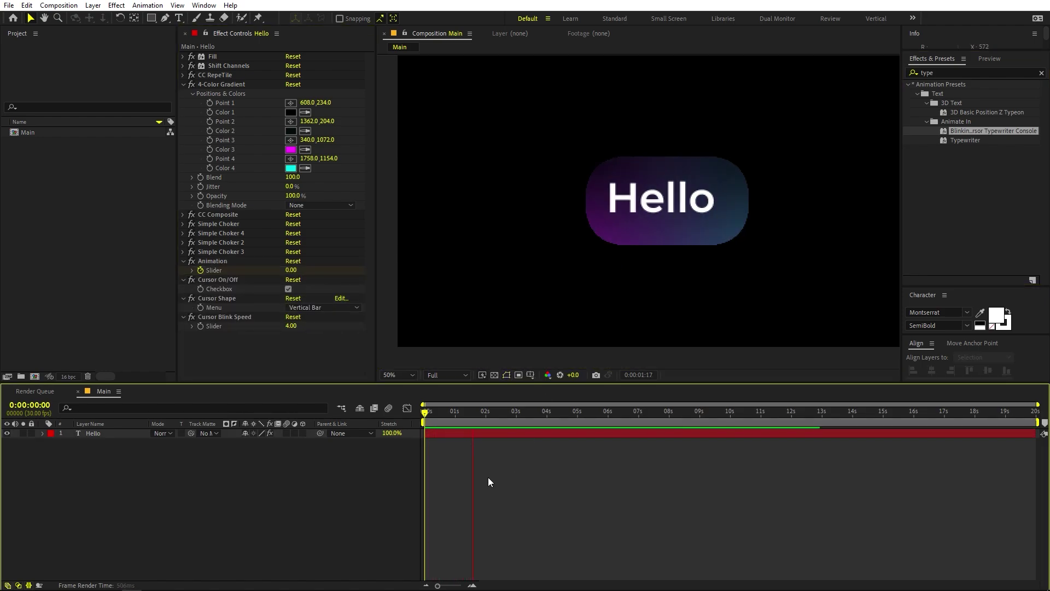
key(space)
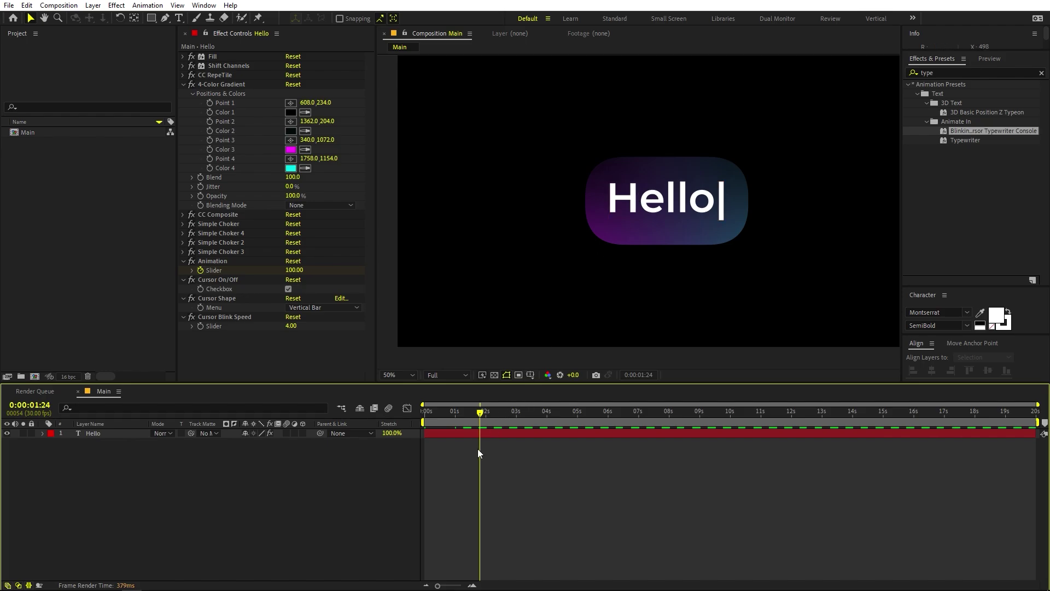
Reveal the Hello layer's keyframes, move the Animation slider's end keyframe to about 0:00:02:17, and preview the typing from the start.
double_click(477, 433)
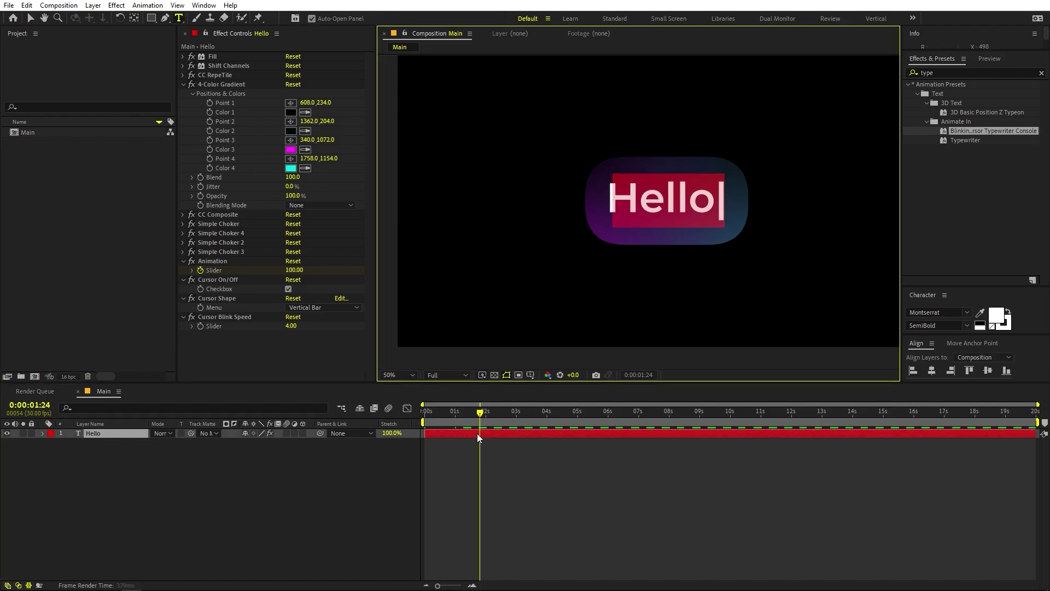
click(477, 432)
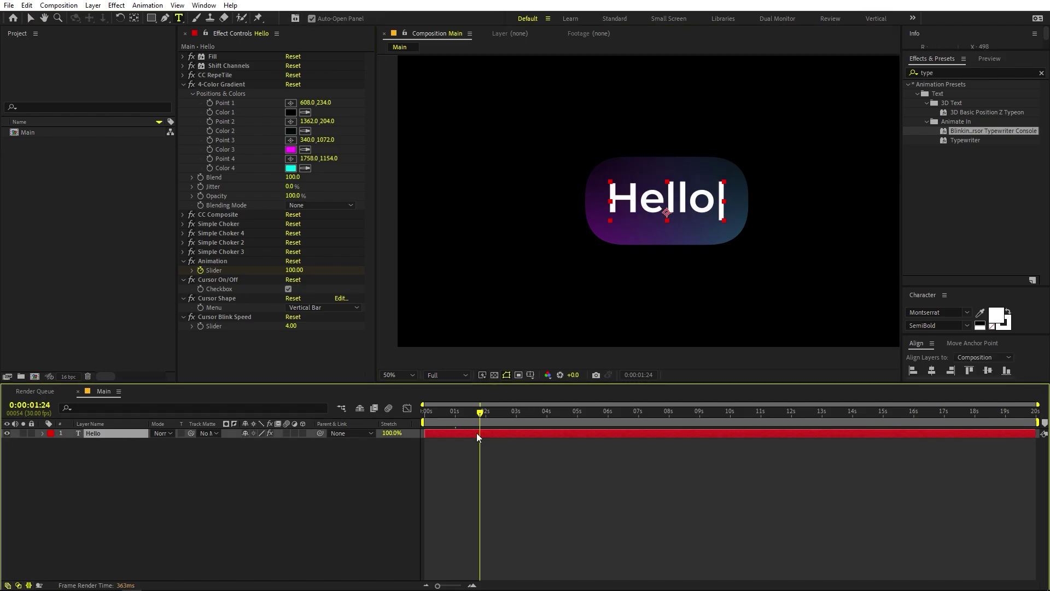
key(u)
drag(455, 453, 504, 453)
key(Home)
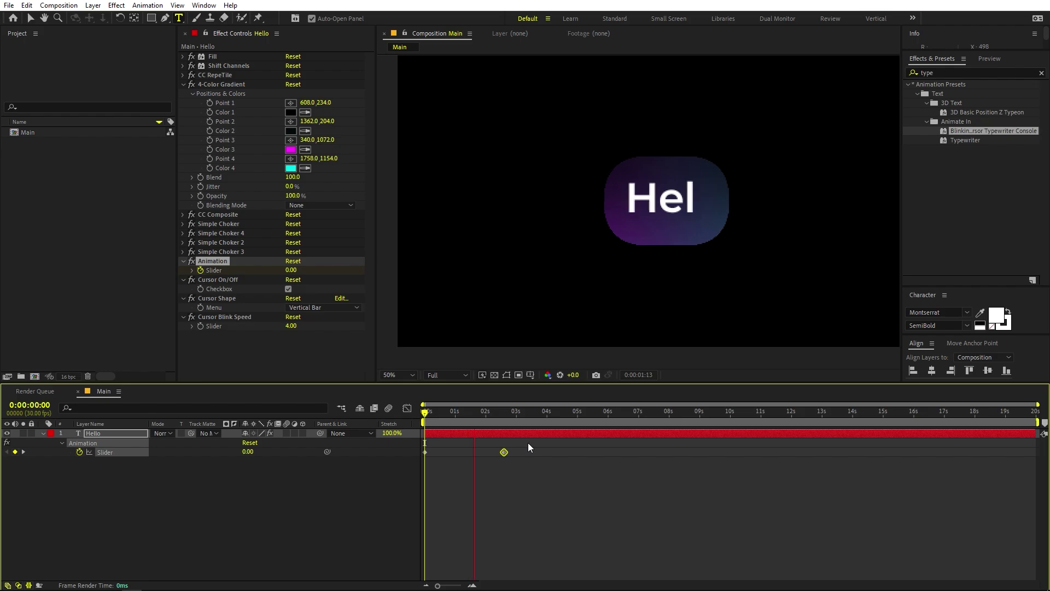
key(space)
Move the Animation slider's end keyframe to about 0:00:00:22 and preview the faster typing from the start.
drag(503, 455, 446, 454)
drag(460, 411, 339, 466)
key(space)
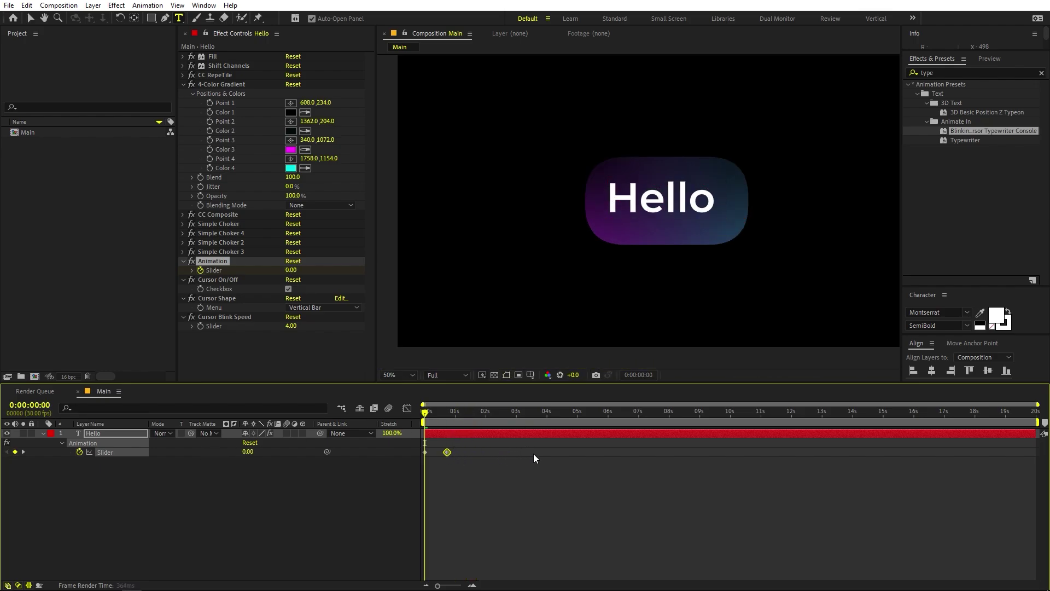
key(space)
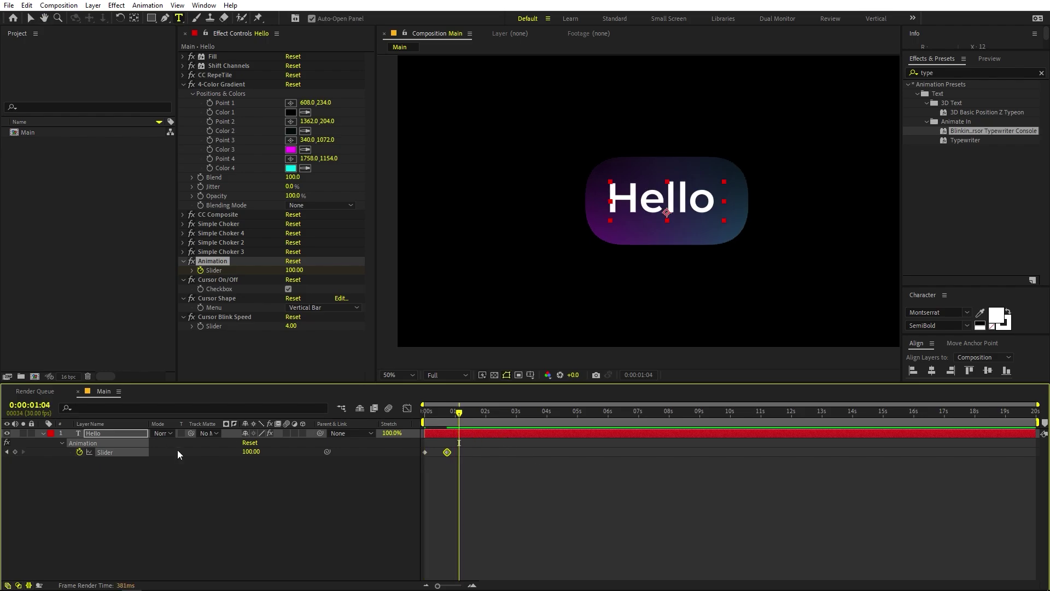
Replace the text layer's wording with "After Effects 2024" and deselect the layer.
double_click(110, 432)
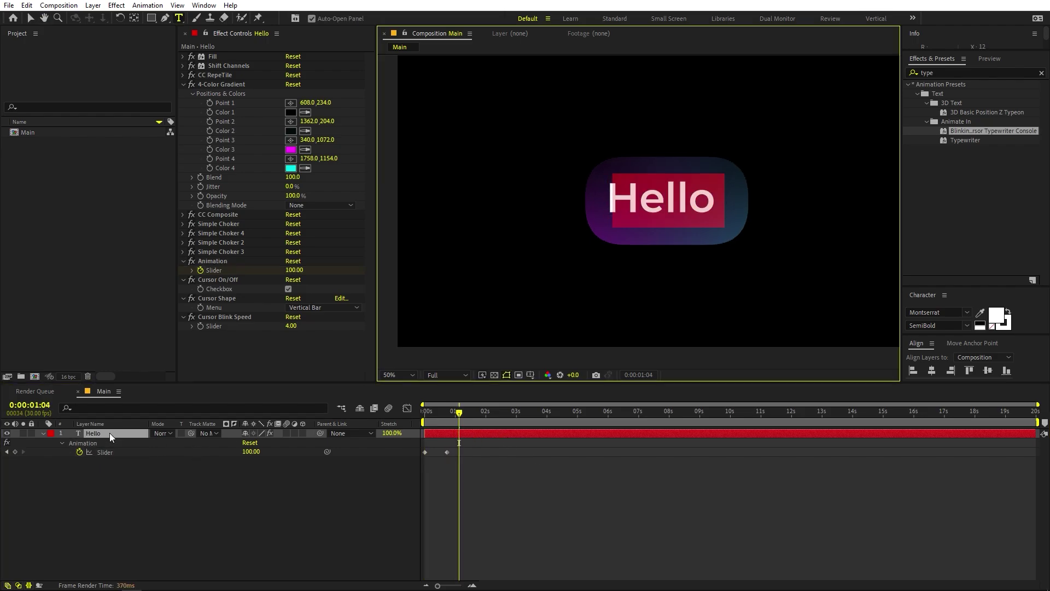
text(After Effects)
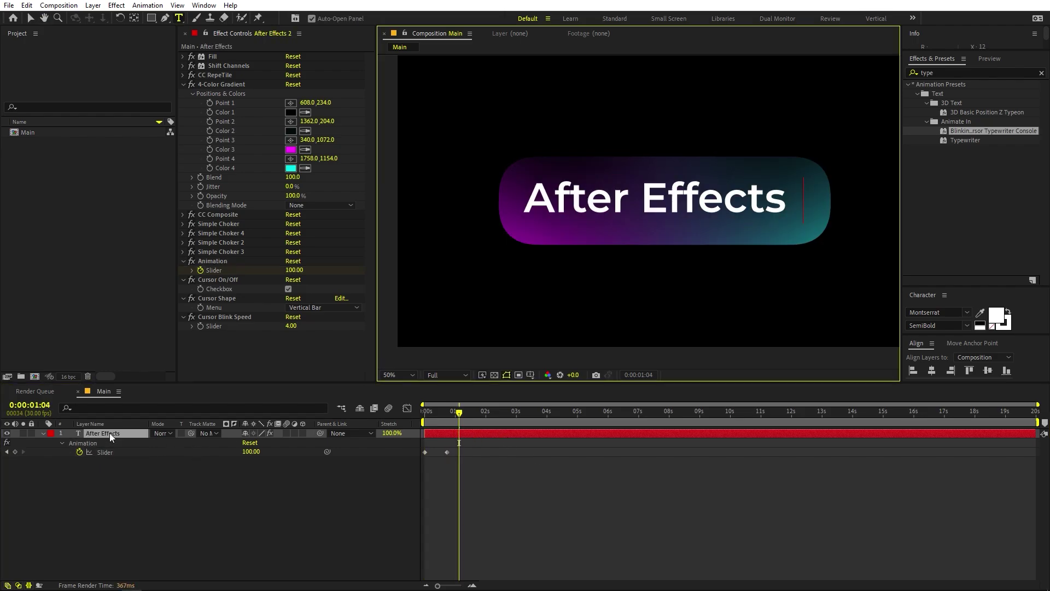
text( 2024)
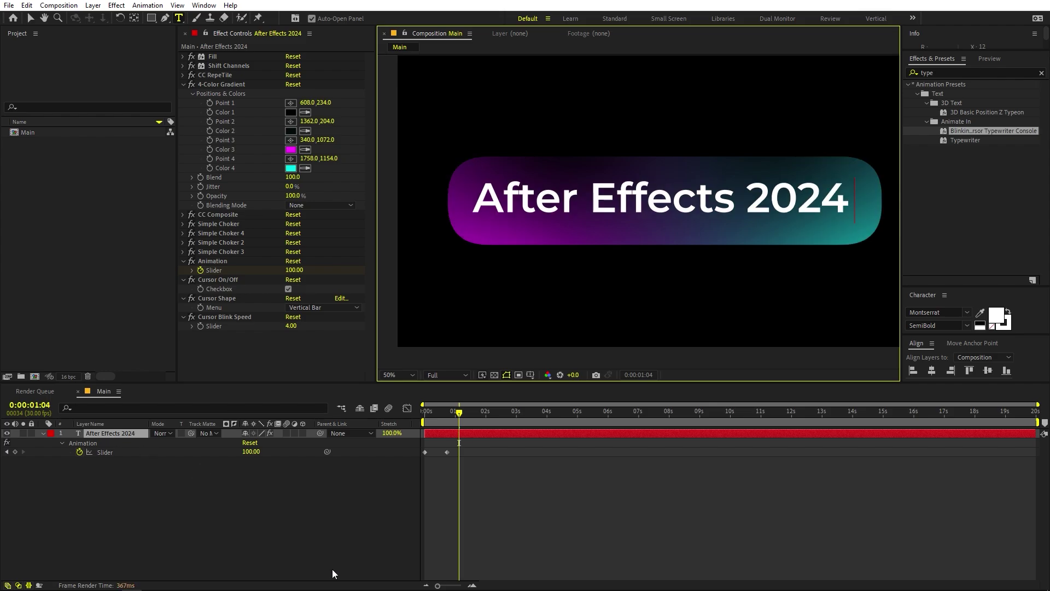
click(599, 477)
Move the 4-Color Gradient's lower points farther from the box, Point 3 to about 196, 1376 and Point 4 to about 1926, 1294.
scroll(767, 238, down, 2)
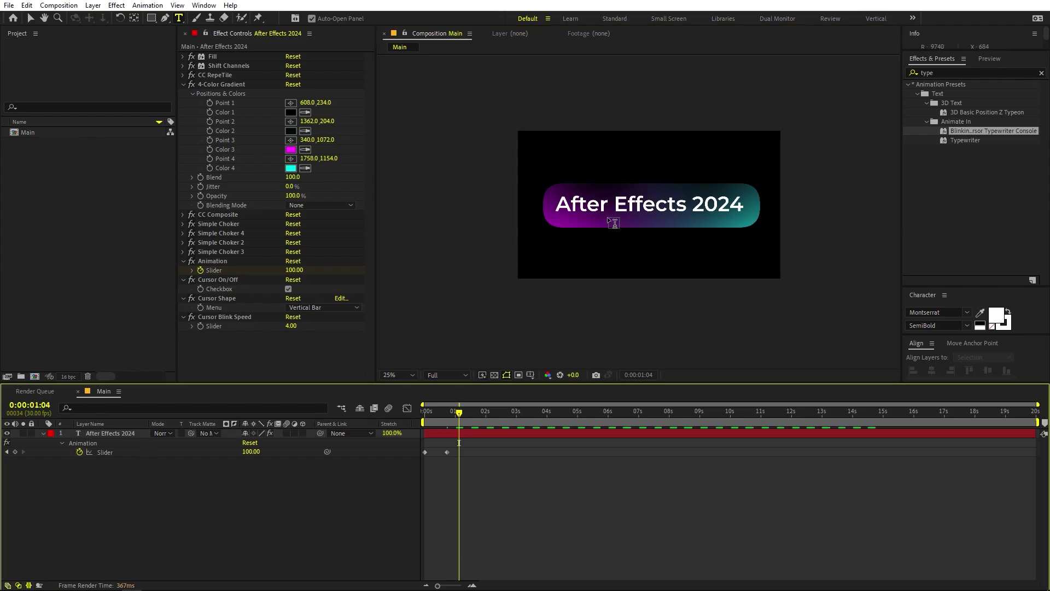
click(213, 85)
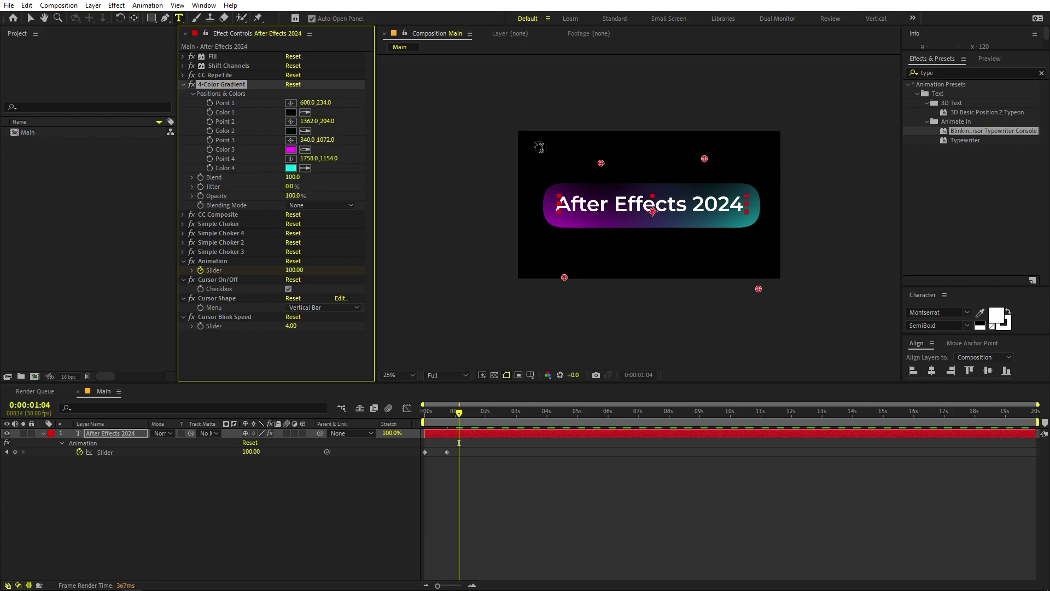
key(v)
drag(564, 278, 545, 320)
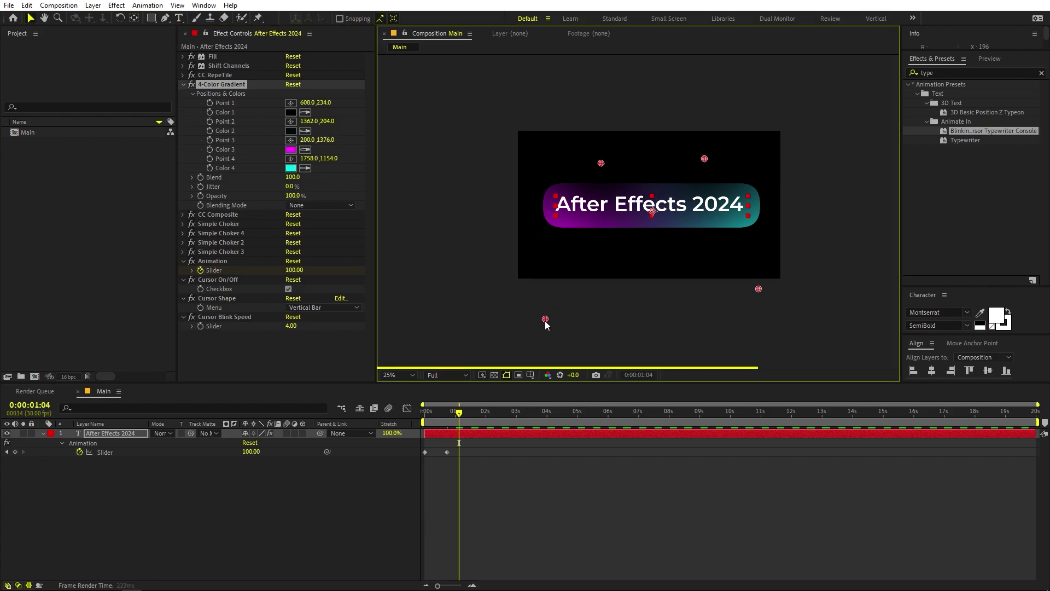
drag(759, 290, 781, 307)
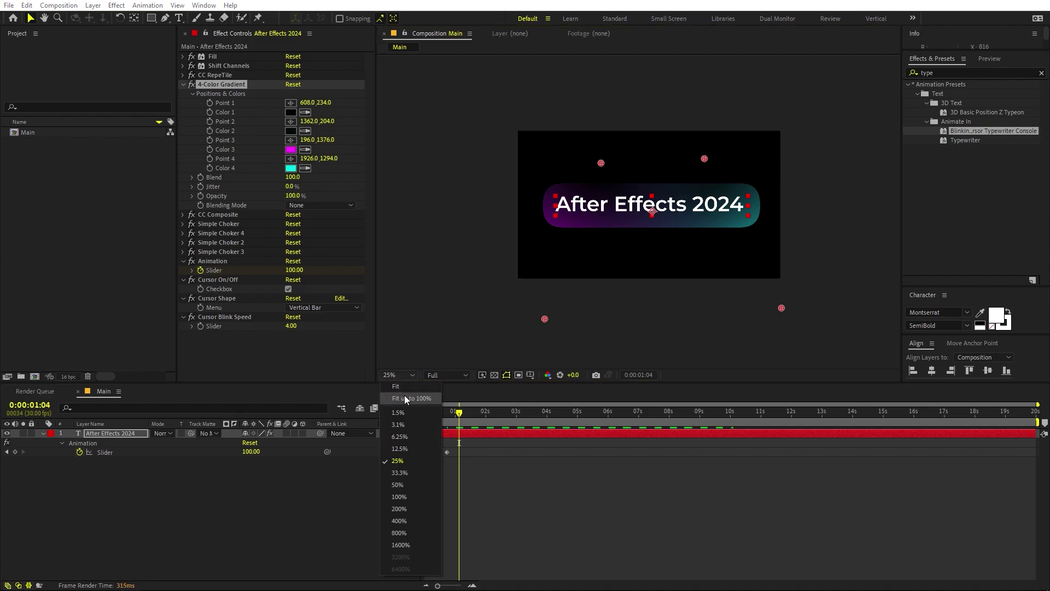
key(shift+slash)
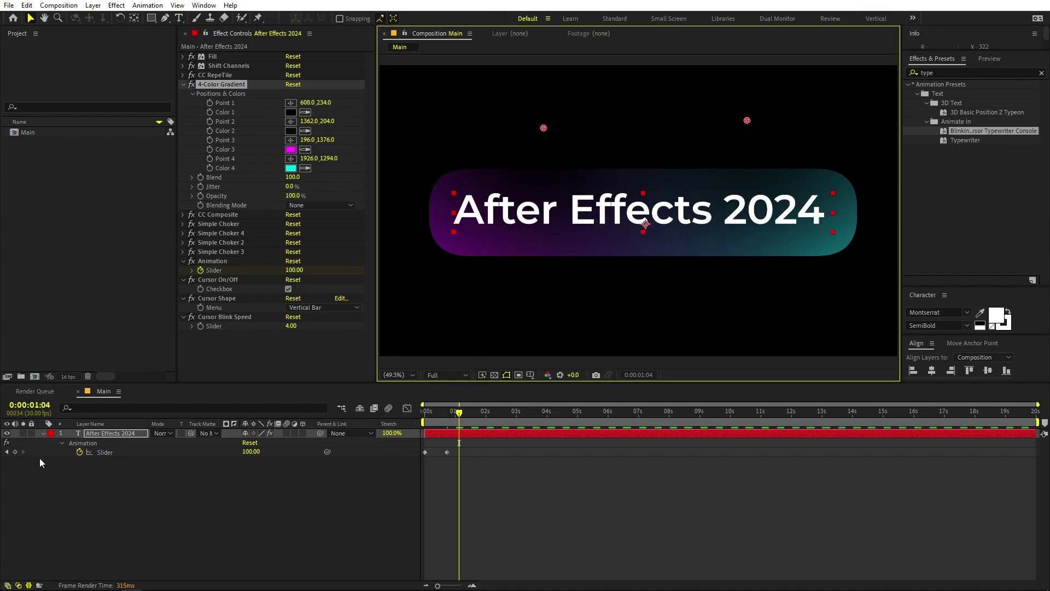
Scale the After Effects 2024 text layer down to 59%.
click(107, 436)
key(s)
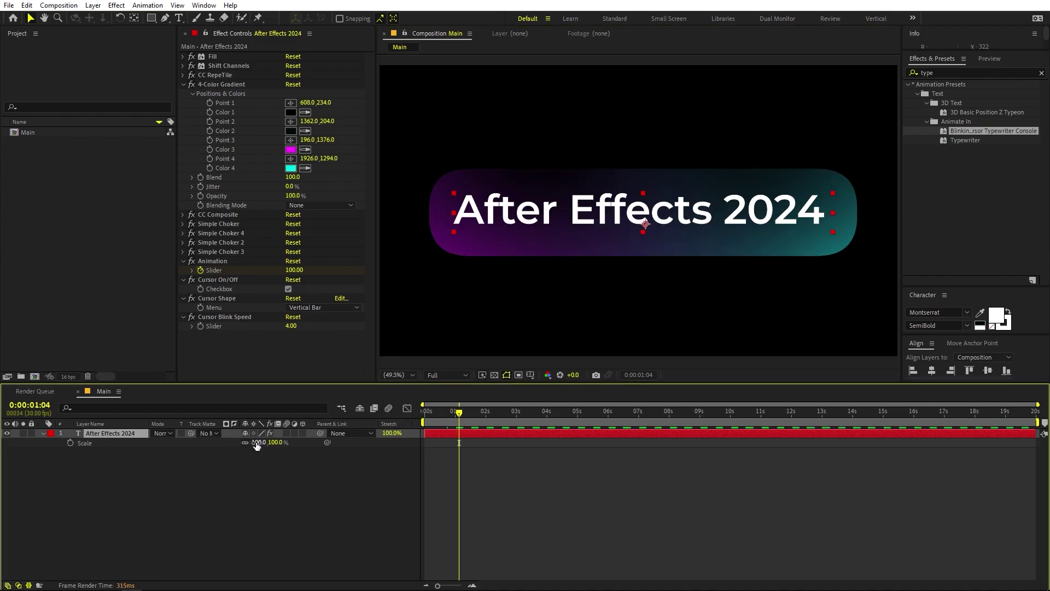
drag(257, 446, 238, 445)
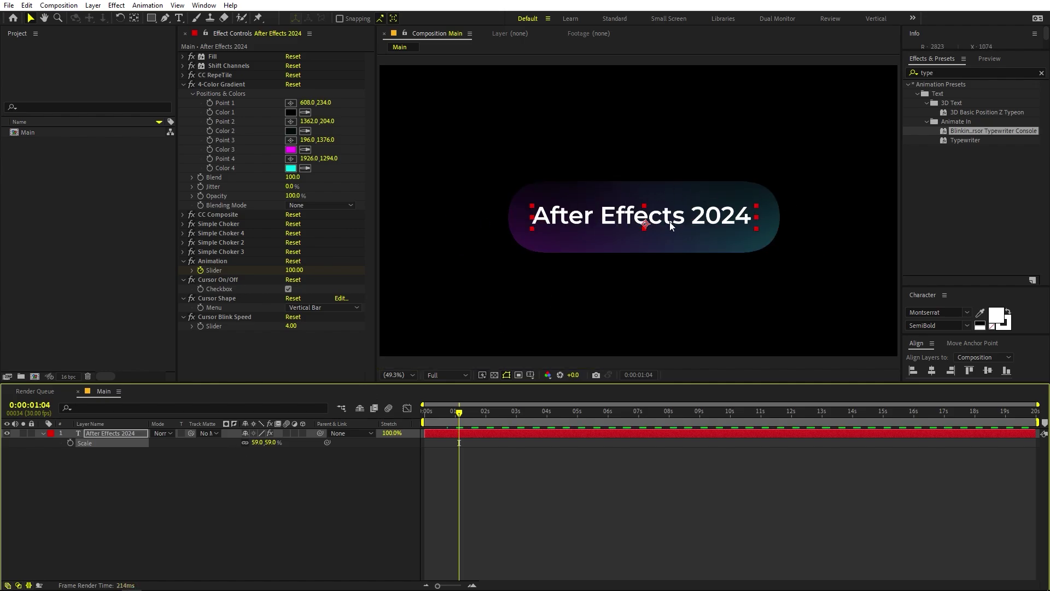
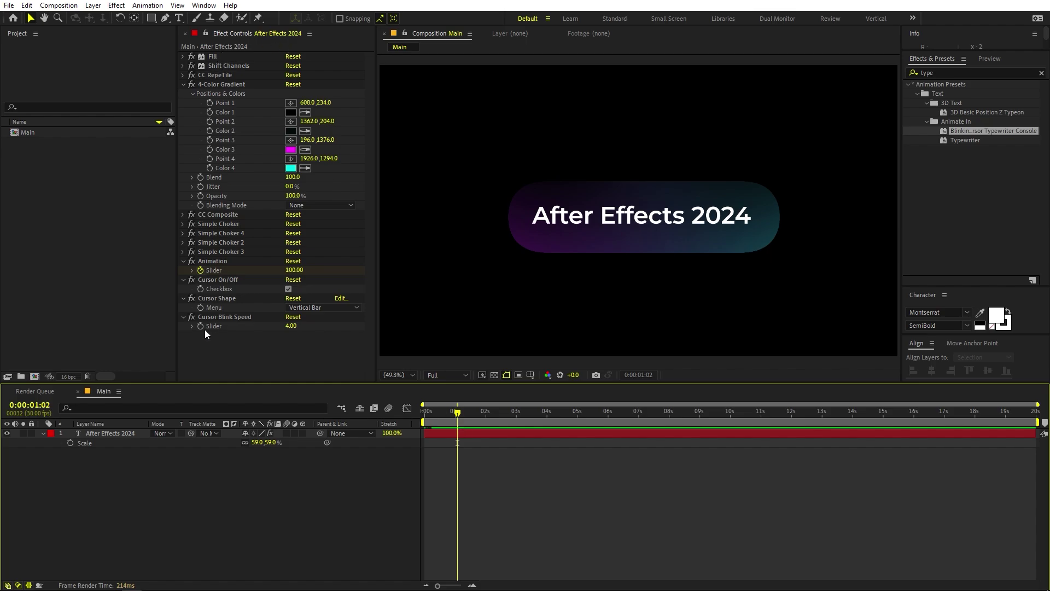
Reveal the text layer's keyframes, move the Animation slider's end keyframe to about 0:00:01:22, and deselect the layer.
click(106, 432)
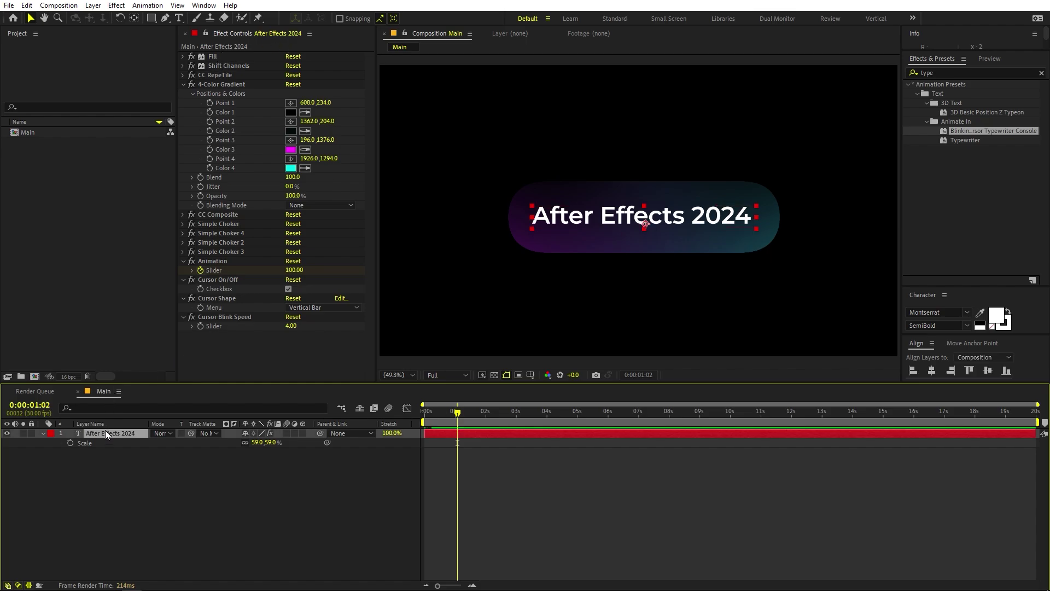
key(u)
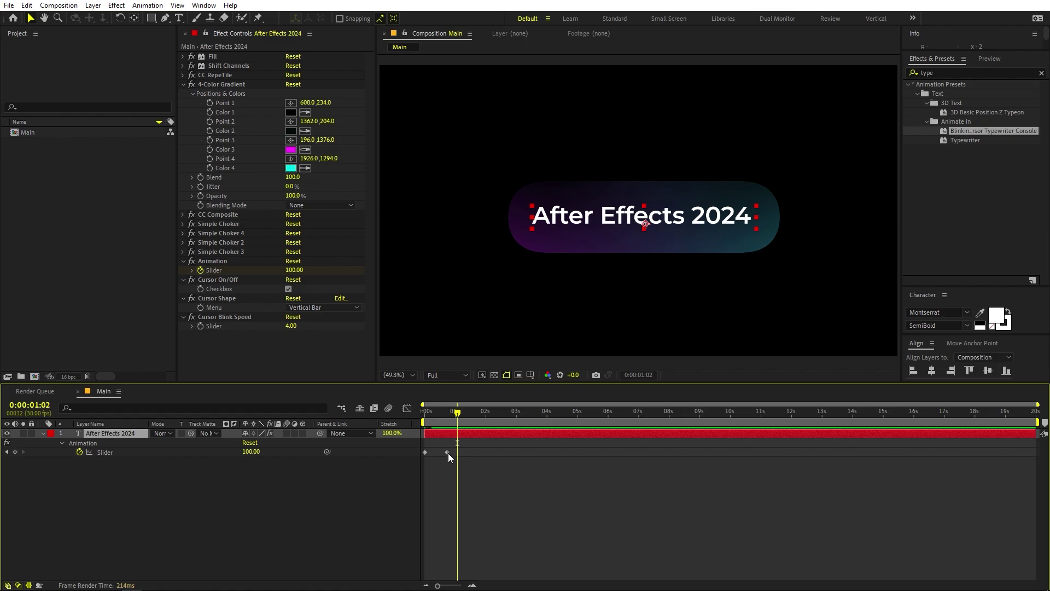
click(447, 452)
drag(447, 453, 478, 452)
click(459, 471)
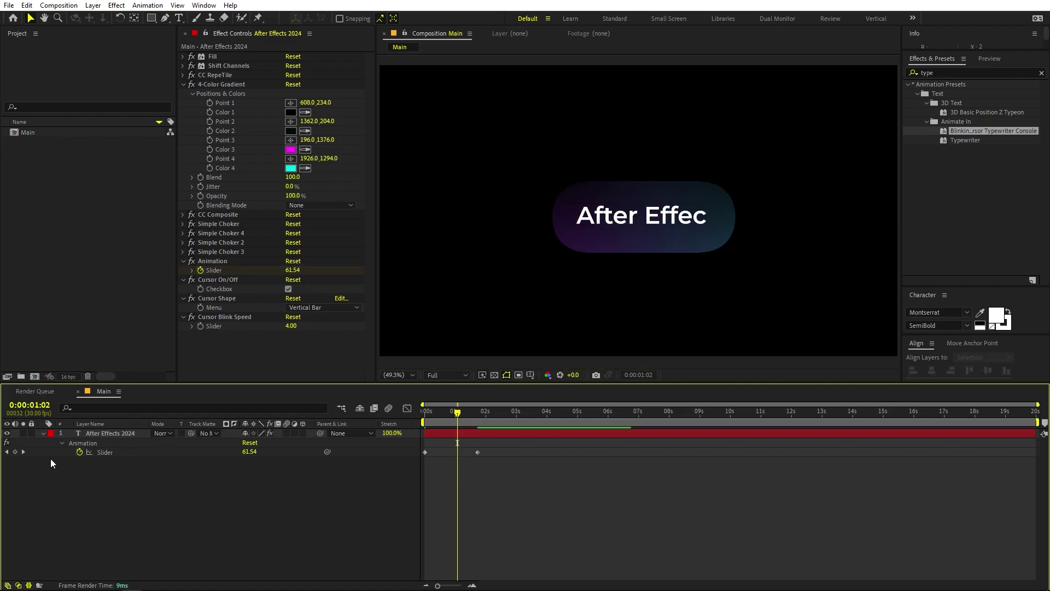
Try to save the After Effects 2024 layer's Text and Effects groups as an animation preset named Rounded Text Box on the Desktop, and cancel.
click(45, 432)
click(44, 434)
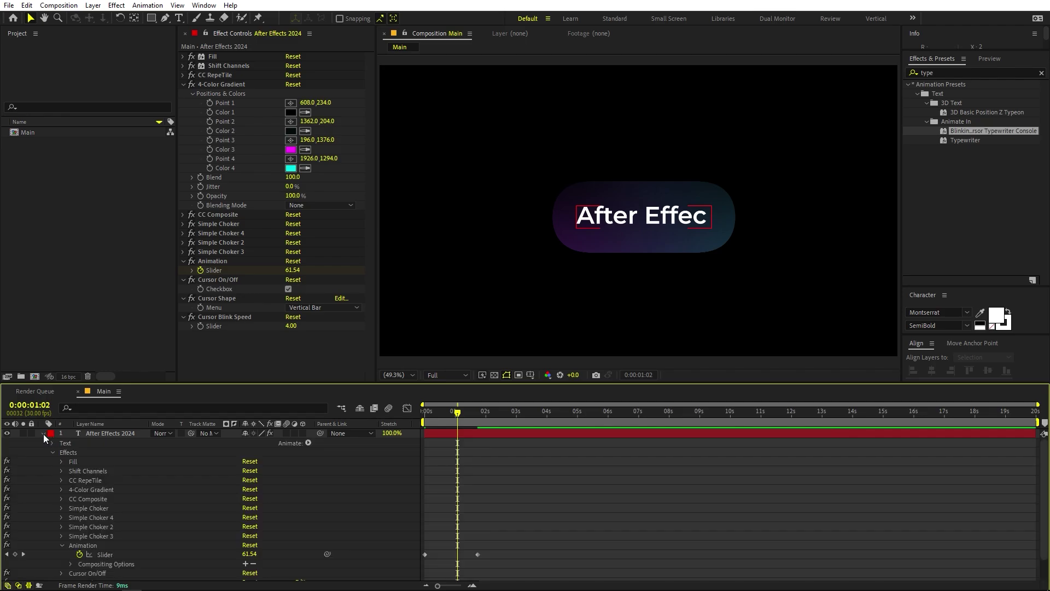
click(53, 452)
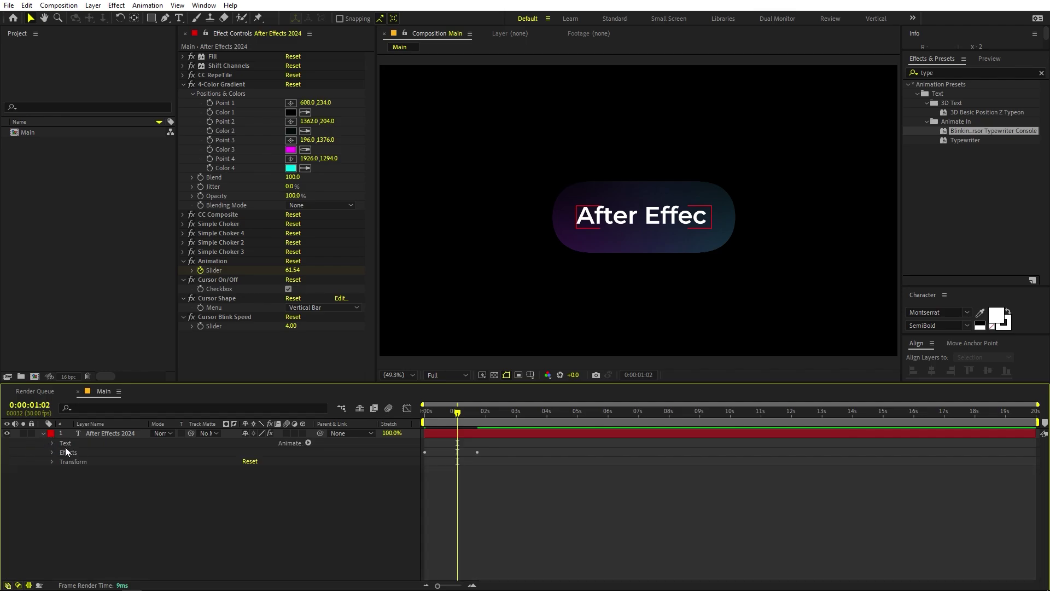
click(68, 444)
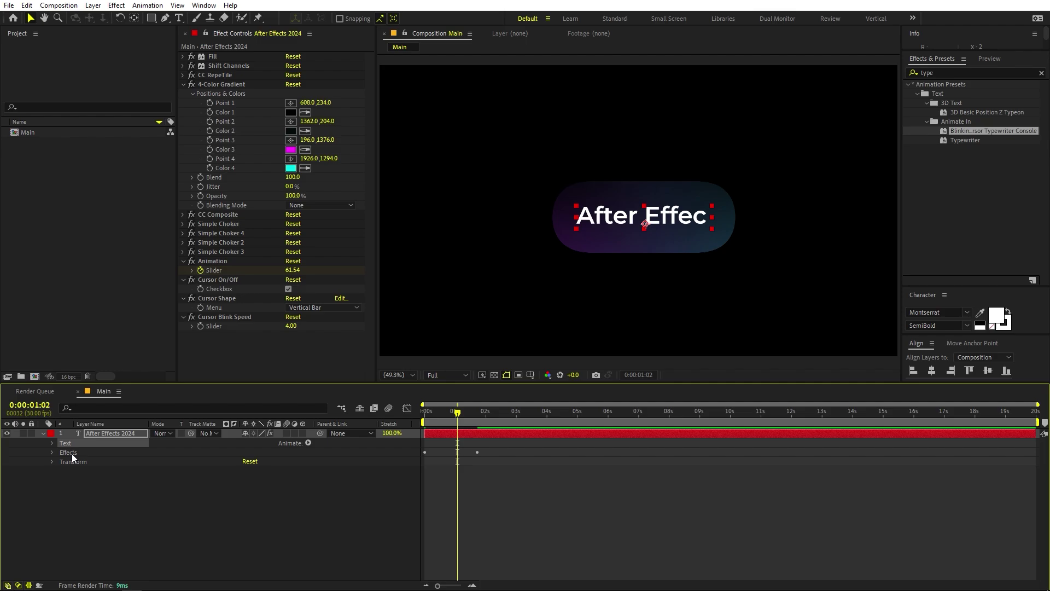
shift+click(71, 453)
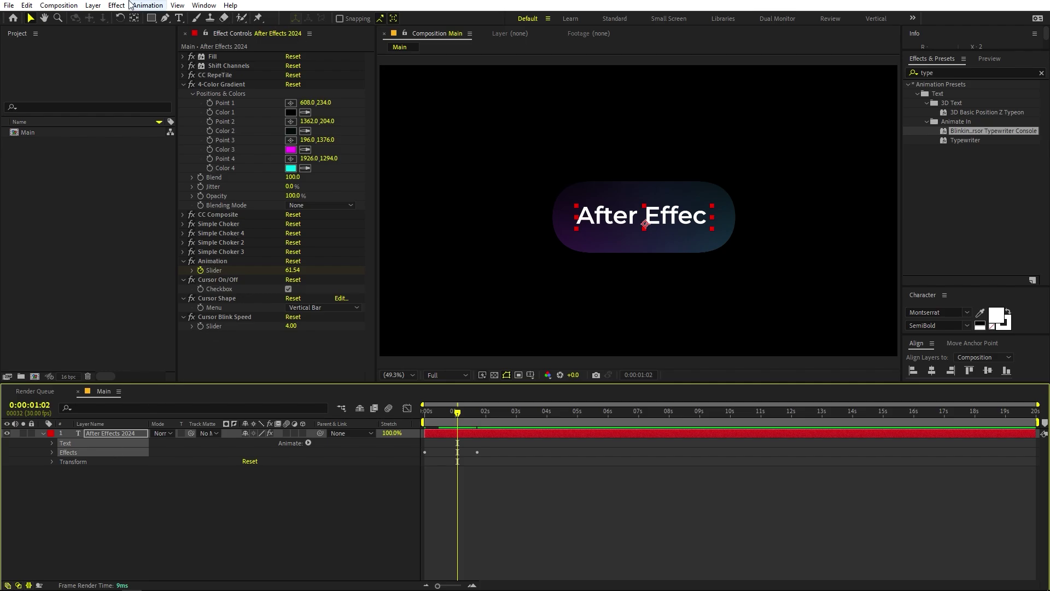
click(148, 5)
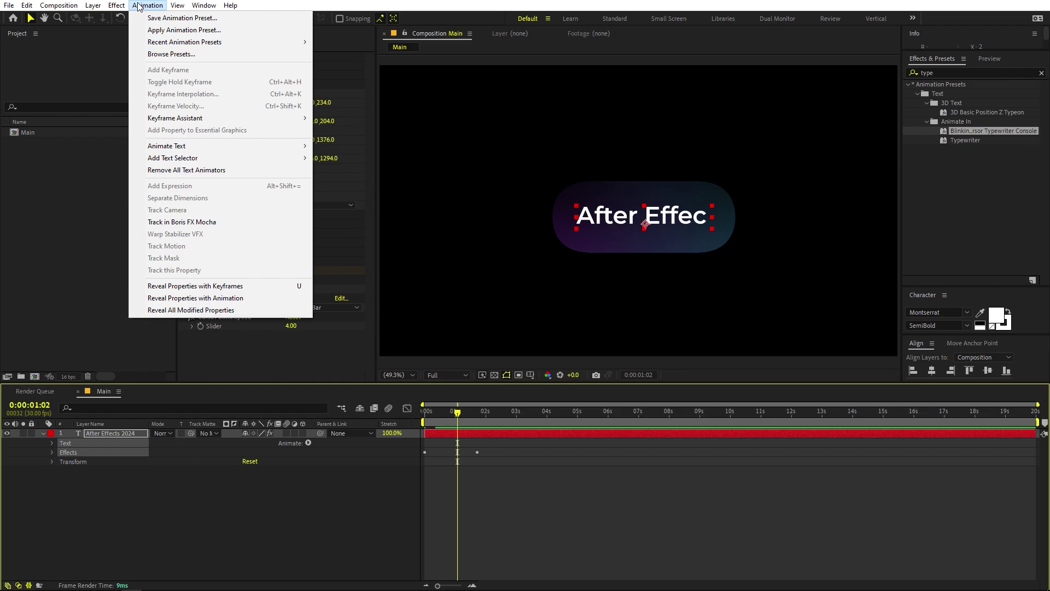
click(170, 21)
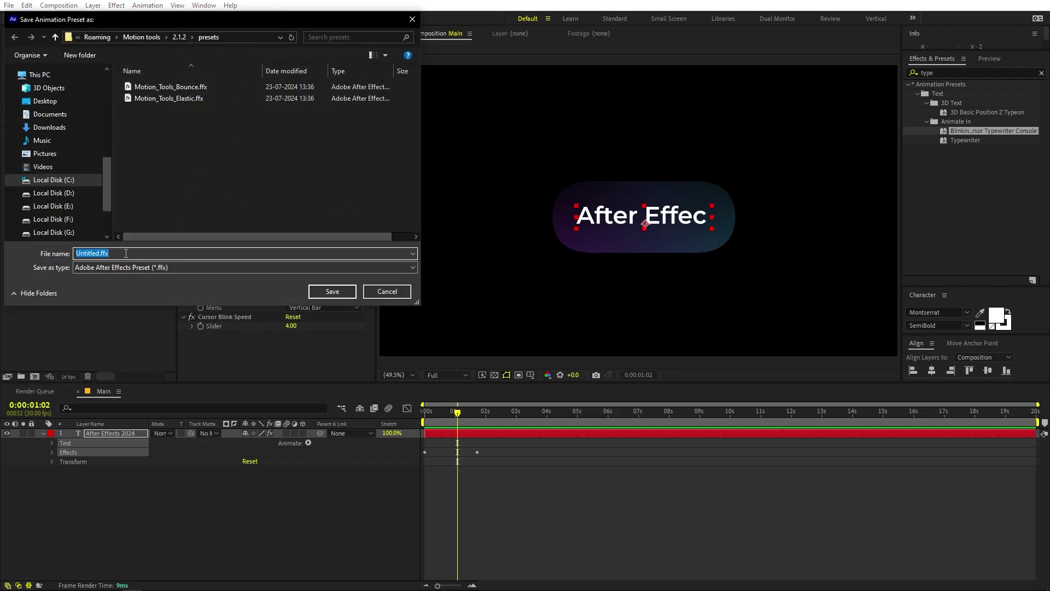
text(Rounded Text)
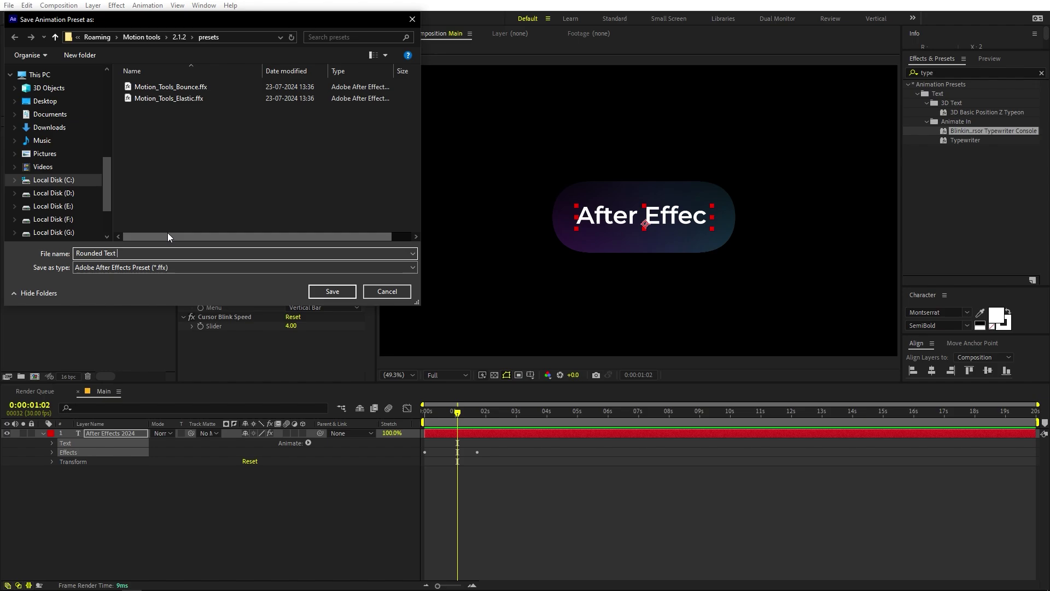
text(Box)
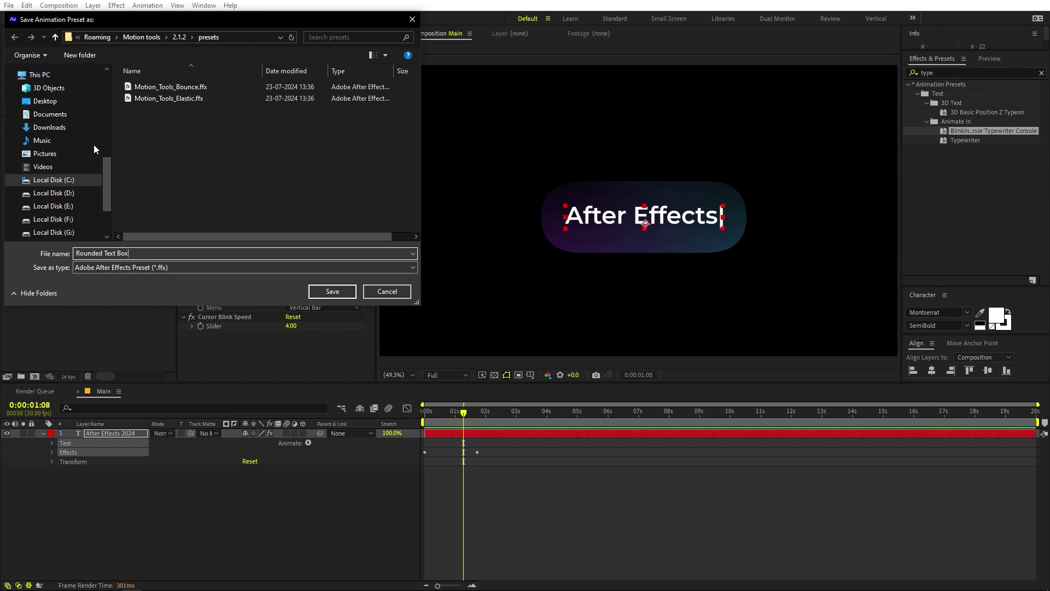
click(45, 103)
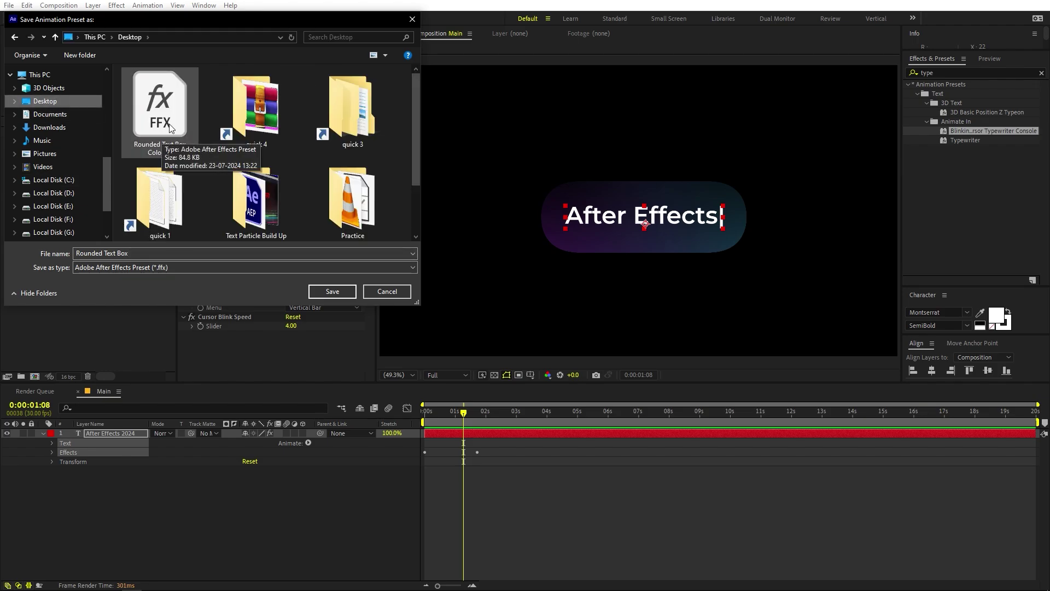
click(381, 290)
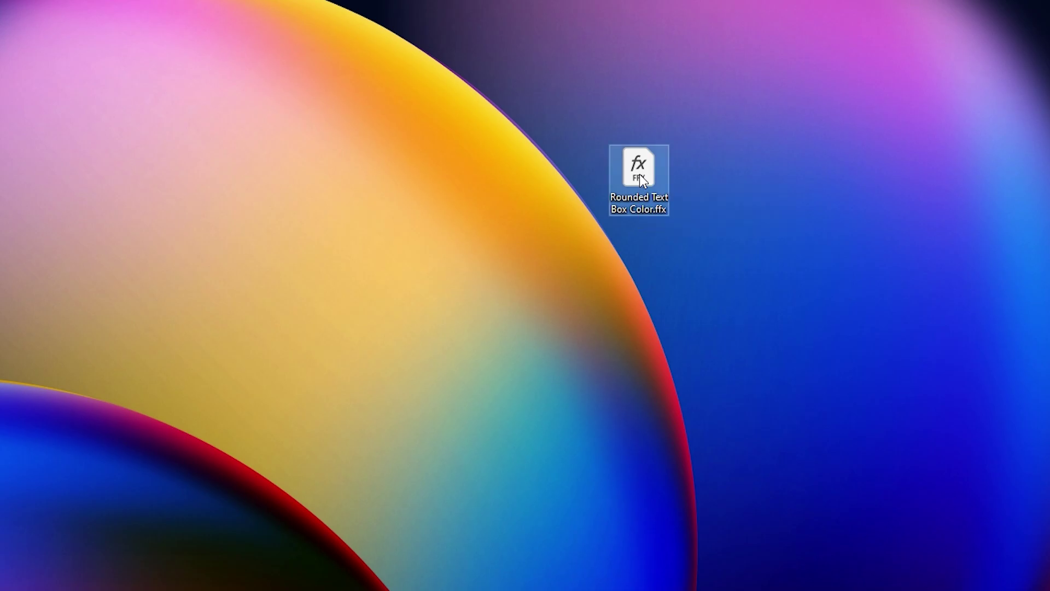
Copy Rounded Text Box Color.ffx from the desktop and go to the After Effects 2023 Presets/Text/Animate In folder without pasting the file.
right_click(639, 174)
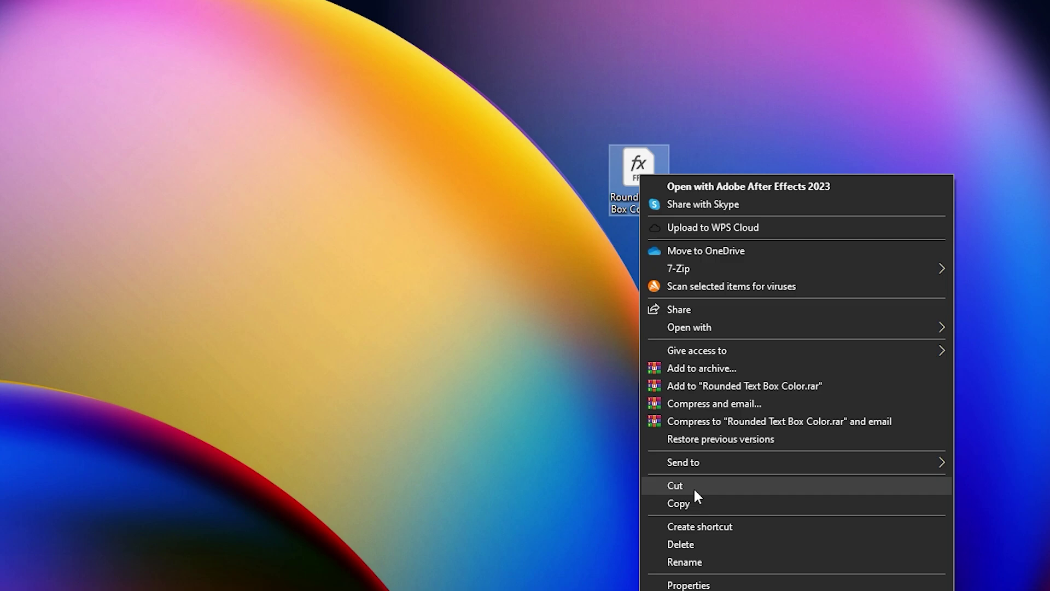
click(682, 502)
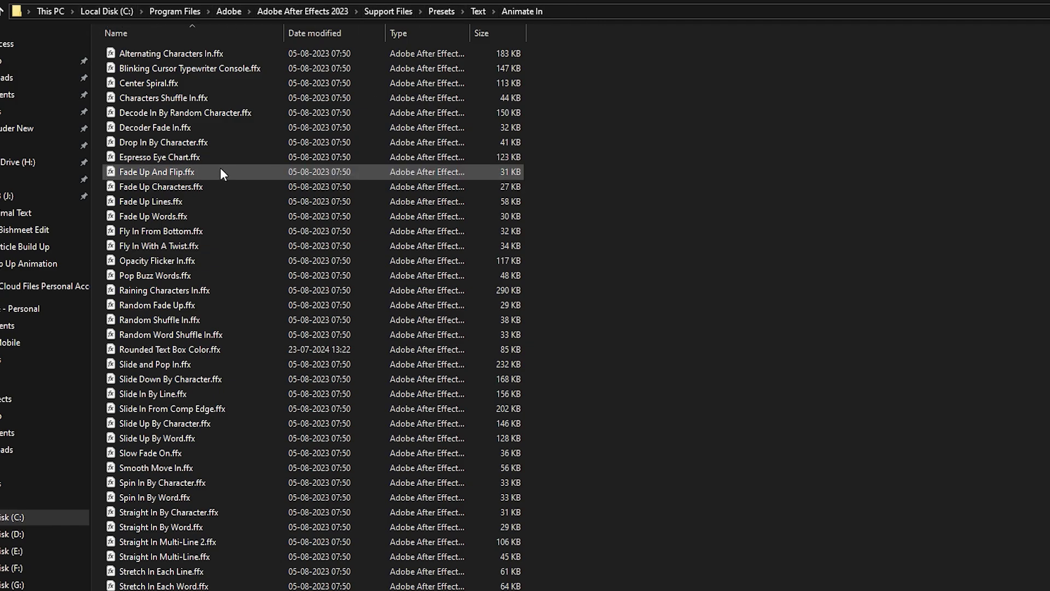
right_click(640, 288)
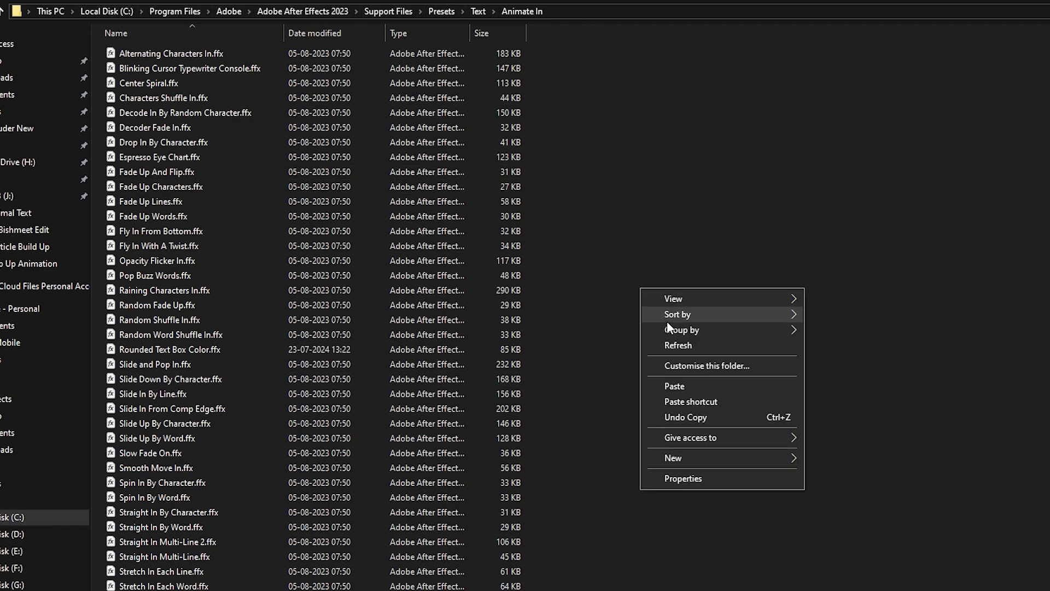
click(595, 333)
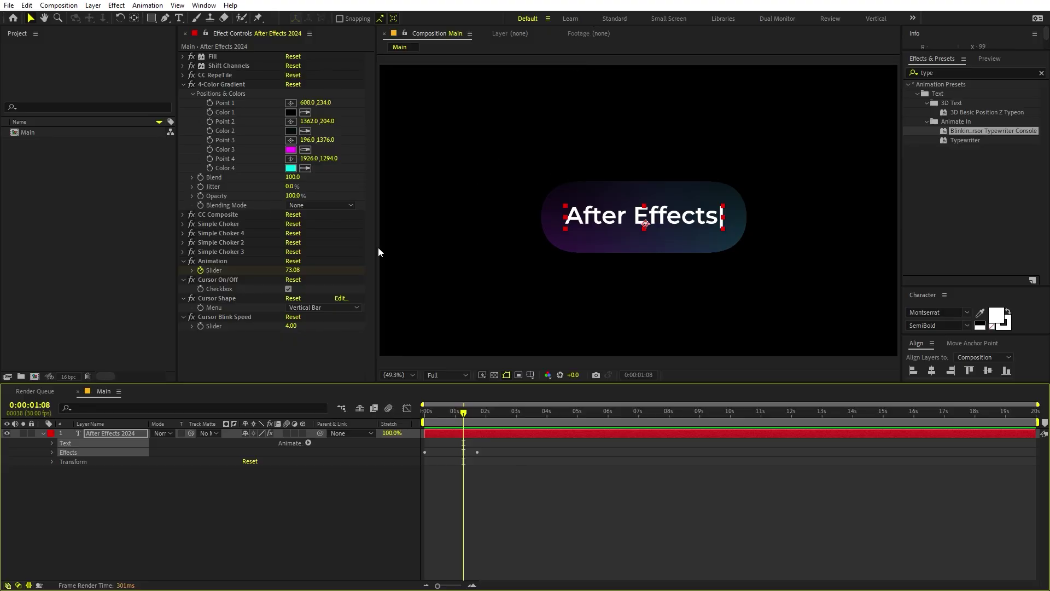
Switch back to After Effects, deselect the text layer and create a new 1920 x 1080, 30 fps composition with the default settings.
click(169, 491)
click(58, 4)
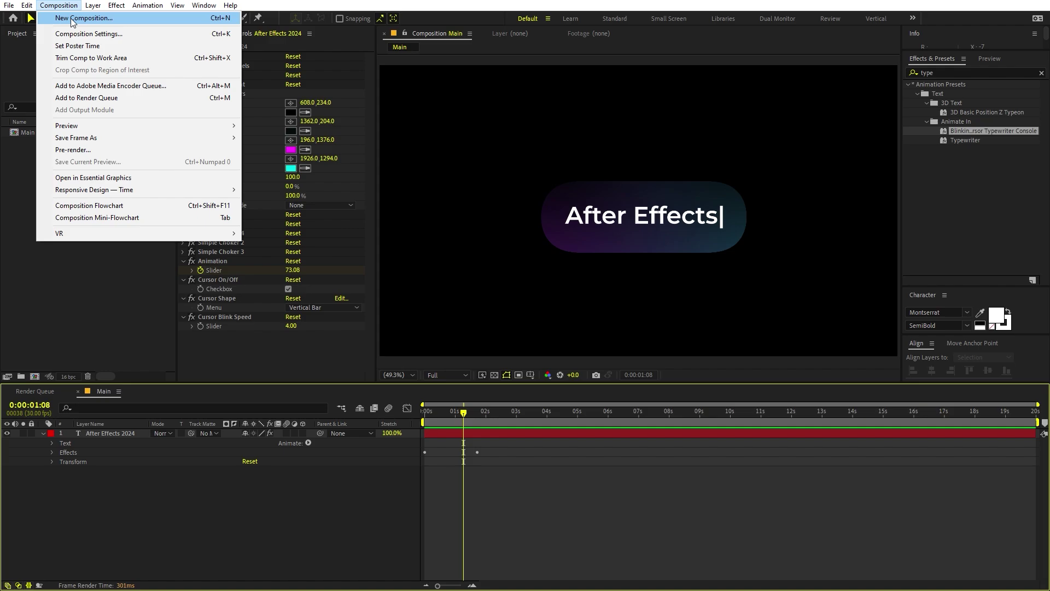
click(70, 18)
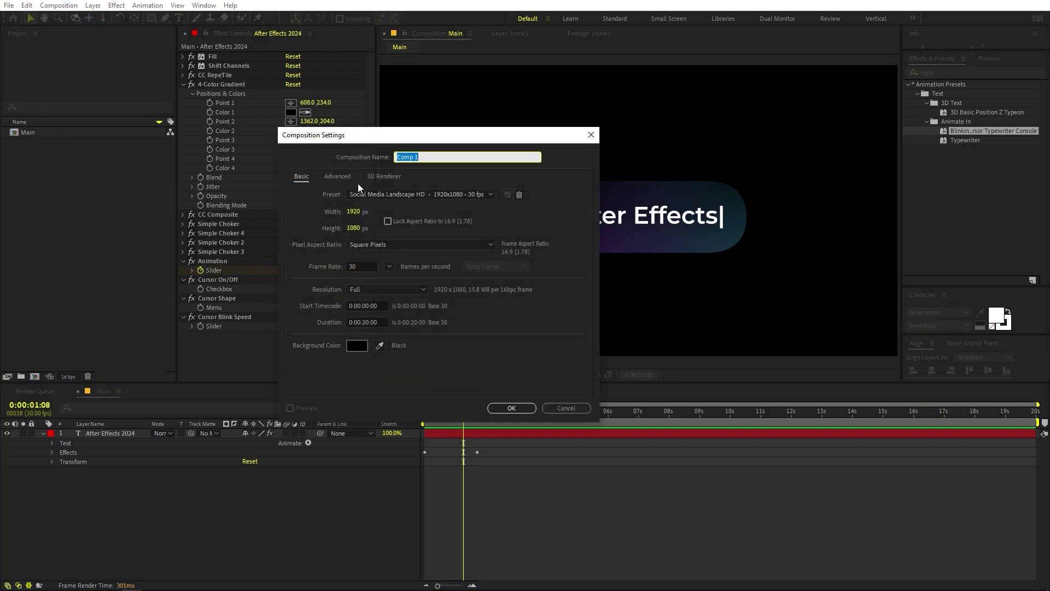
key(Return)
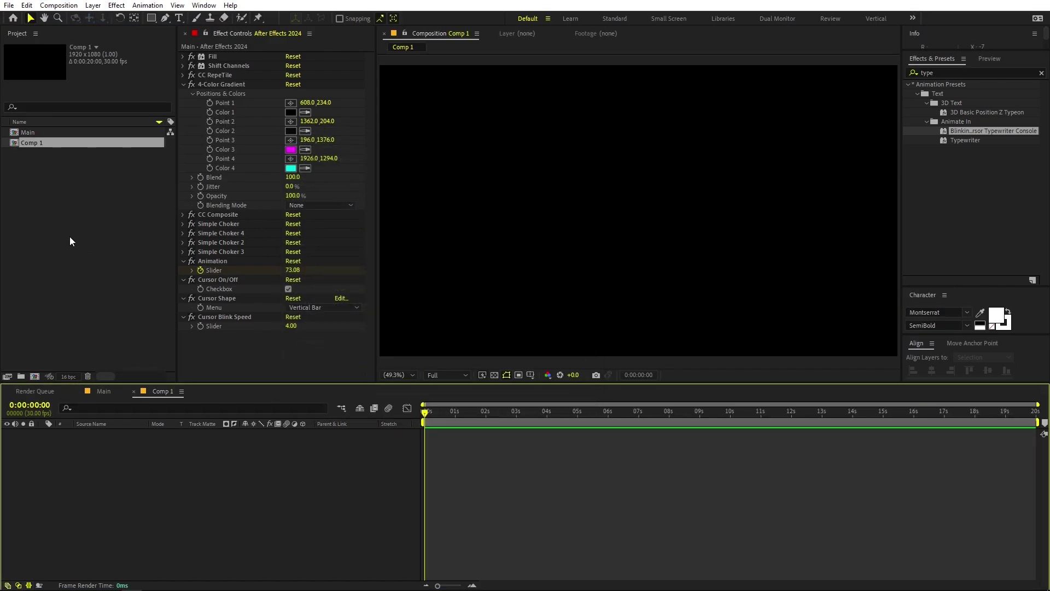
Add a text layer reading "Hello" near the middle of the new composition and deselect it.
click(179, 18)
click(609, 223)
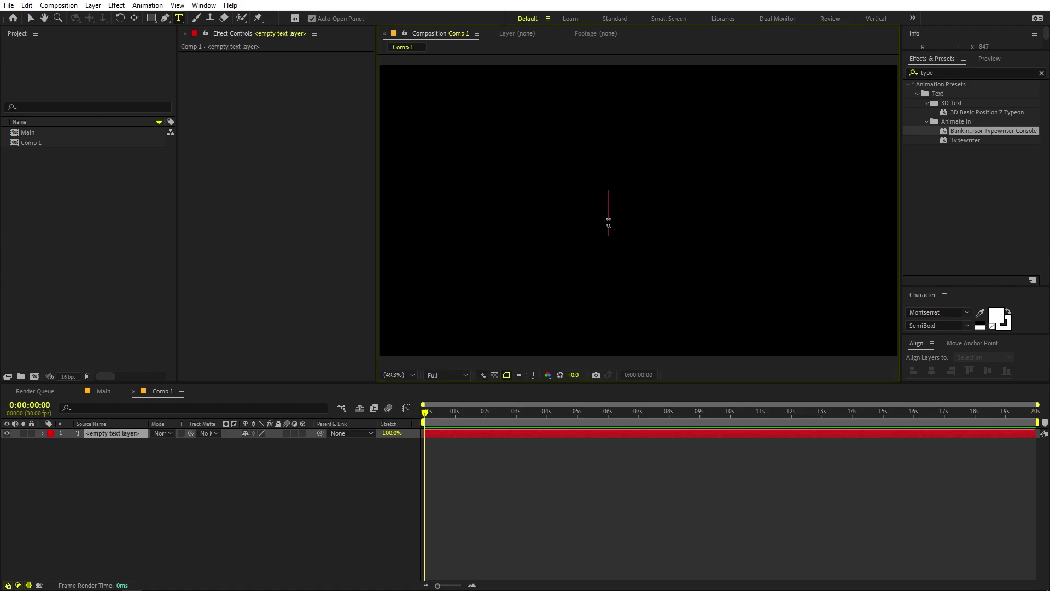
text(Hello)
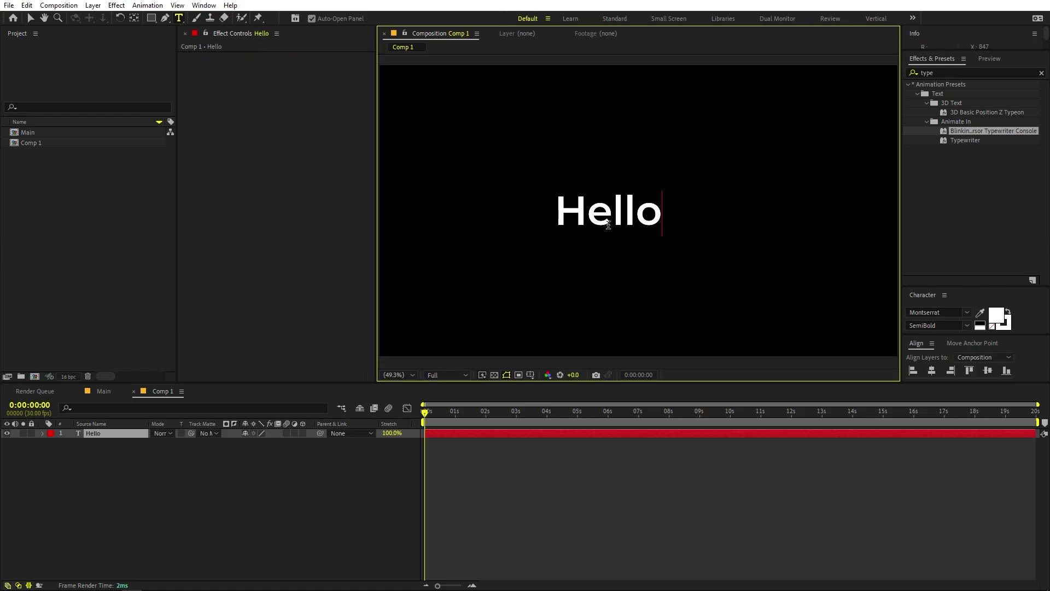
click(127, 519)
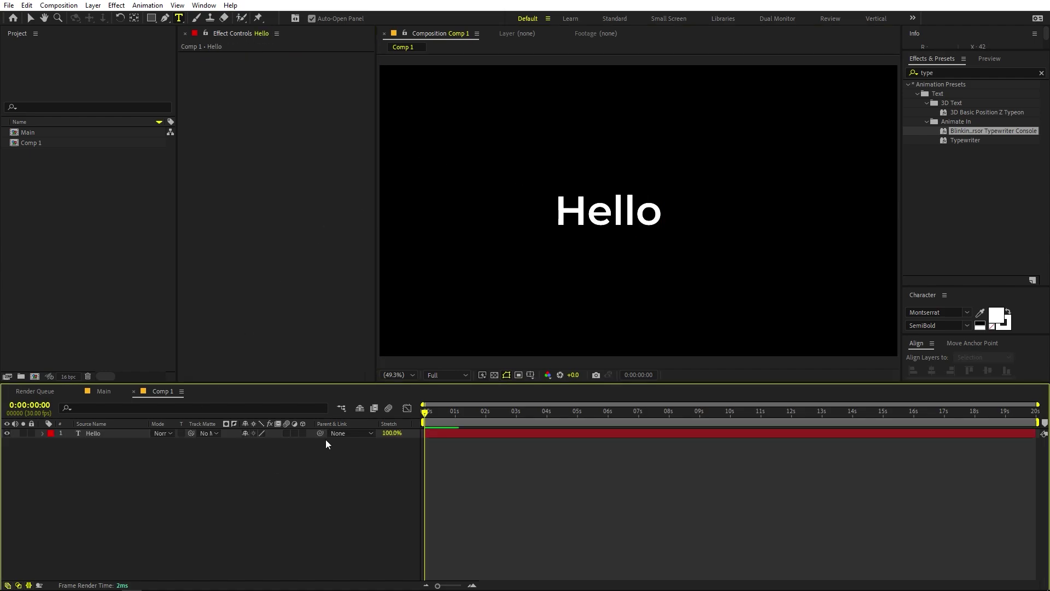
Search the presets for "rounded", apply Rounded Text Box Color to the Hello text layer, and preview the animation.
click(435, 434)
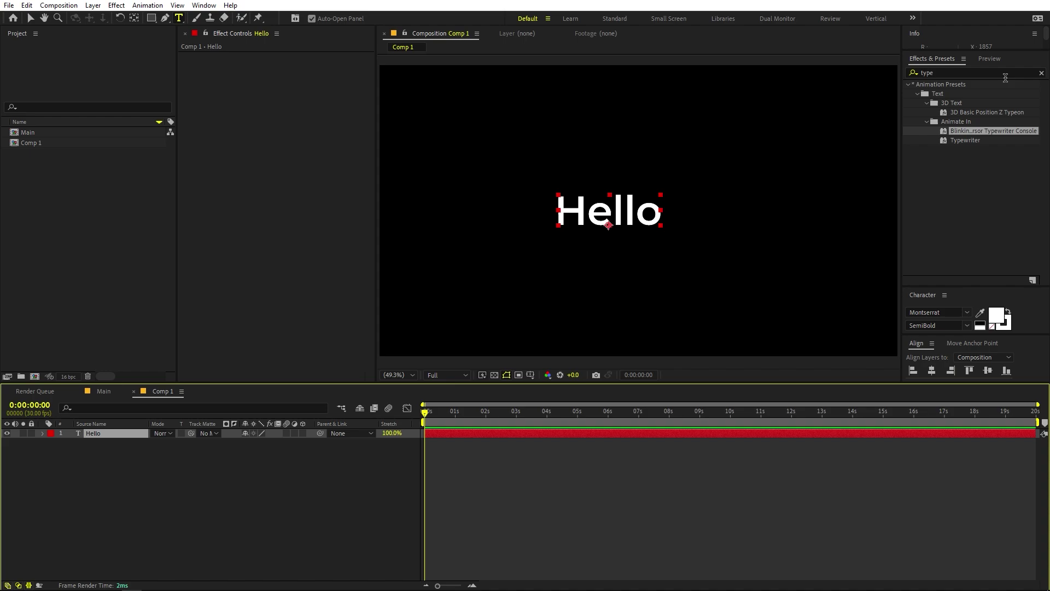
click(1040, 73)
click(1000, 73)
text(rou)
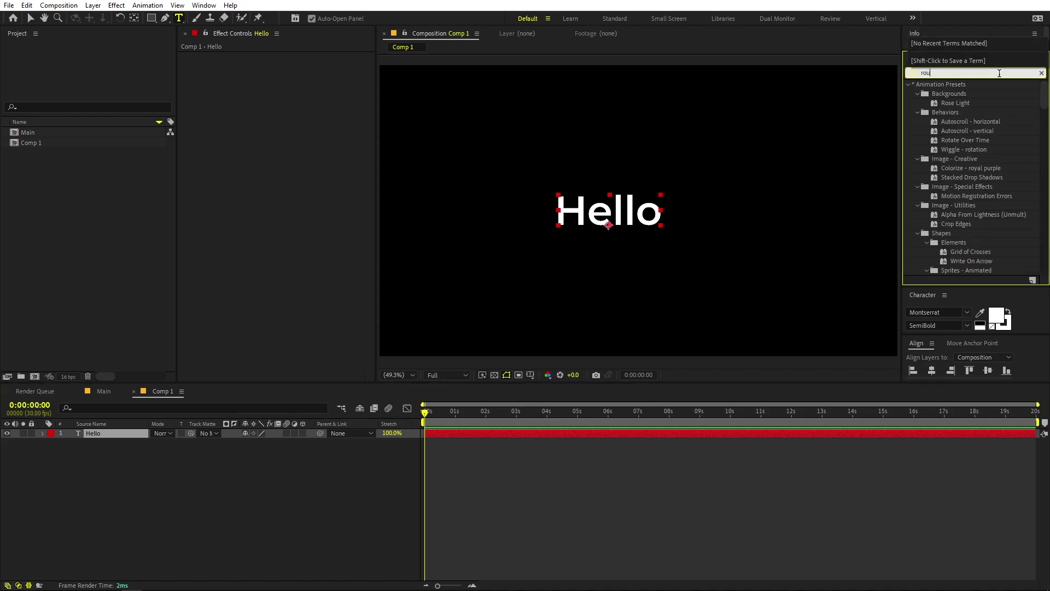
text(nded)
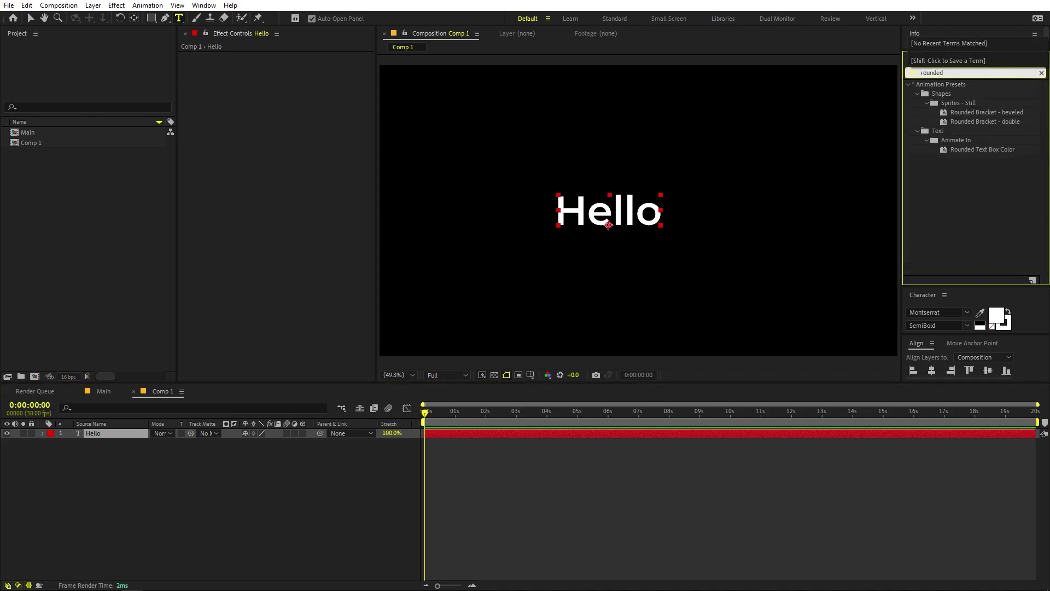
click(978, 150)
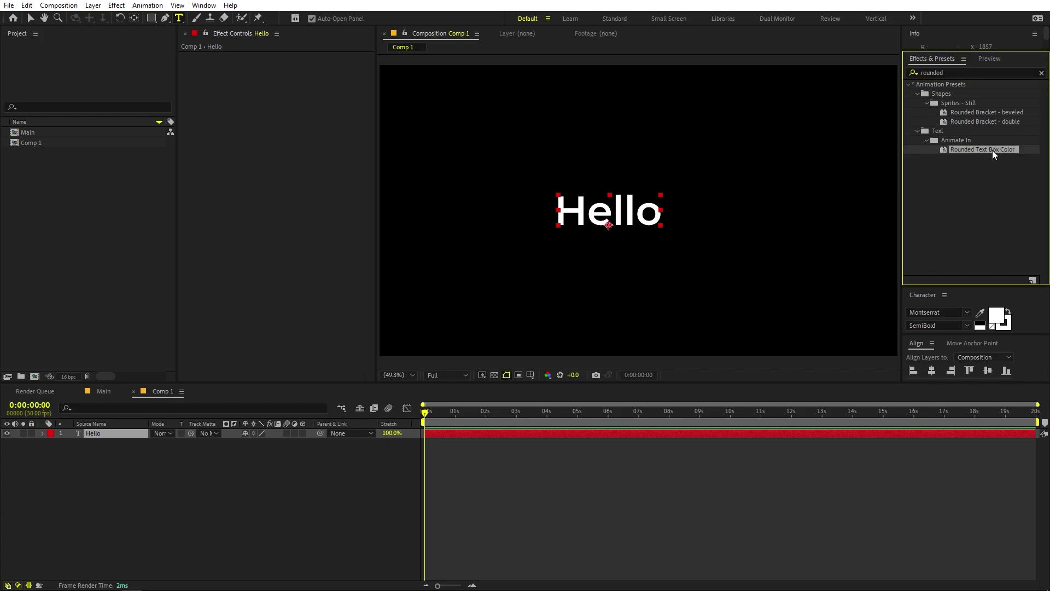
drag(992, 150, 617, 208)
click(576, 517)
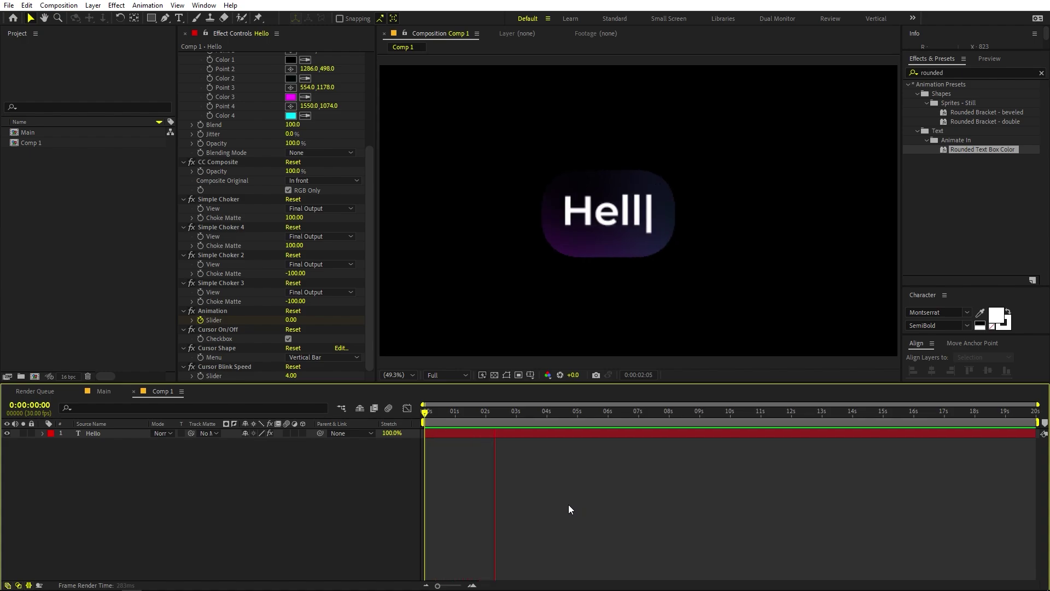
Reveal the Hello layer's keyframes, move the Animation slider's end keyframe to about 0:00:01:19, preview it, and deselect the layer.
click(533, 432)
click(533, 432)
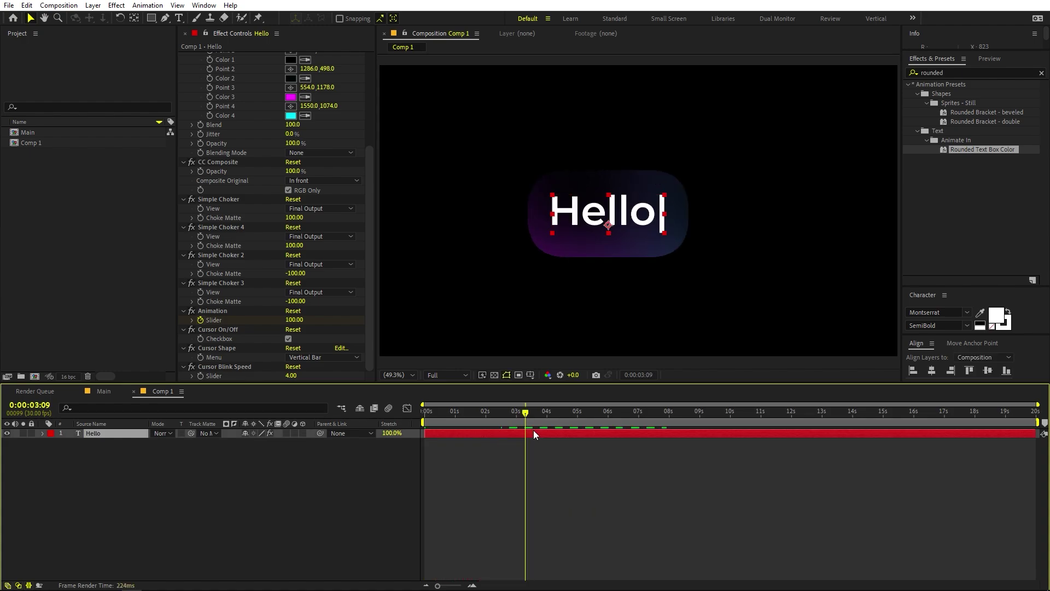
key(u)
drag(501, 452, 473, 452)
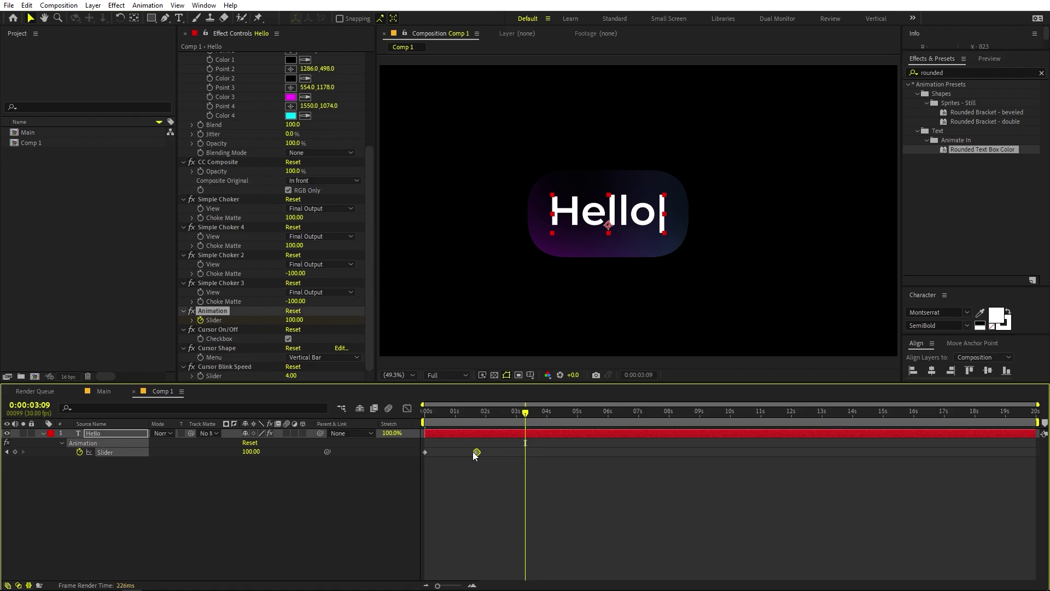
key(Home)
key(k)
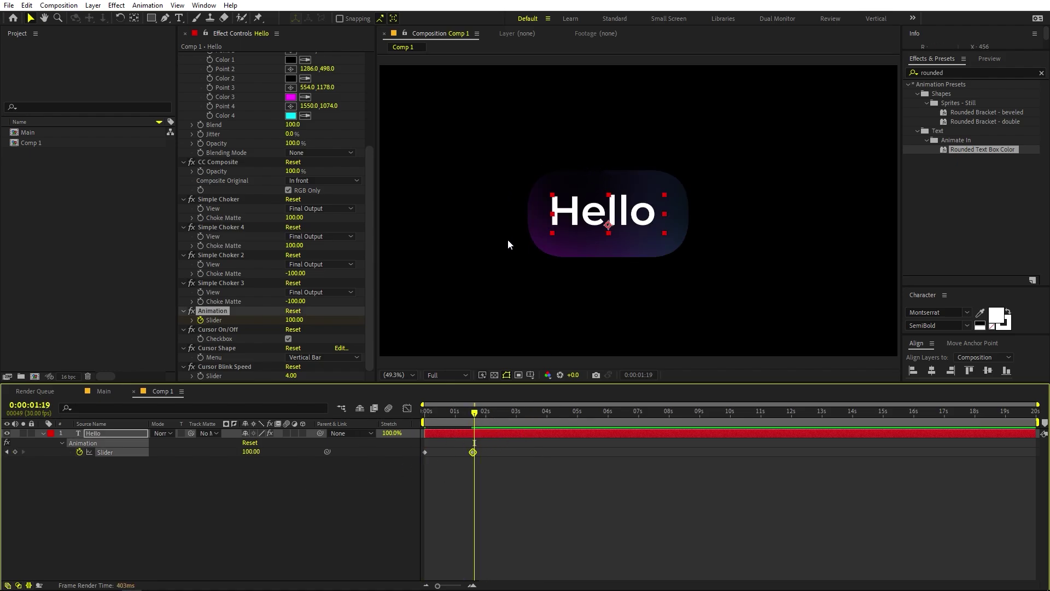
click(334, 539)
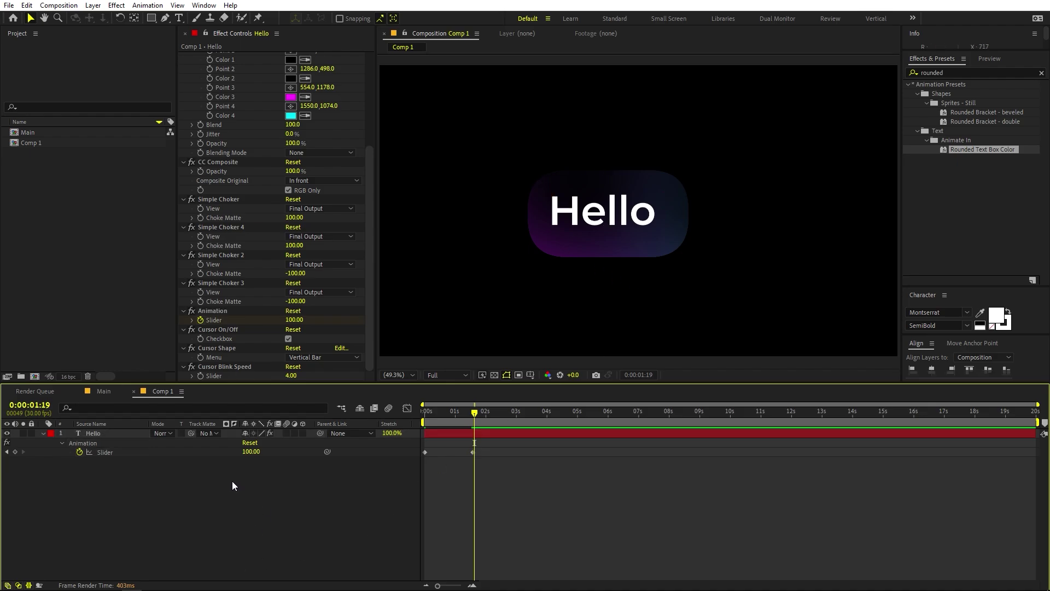
In the Main composition, preview the animation and pre-compose the After Effects 2024 layer as "Text", moving all attributes into it.
click(104, 393)
key(space)
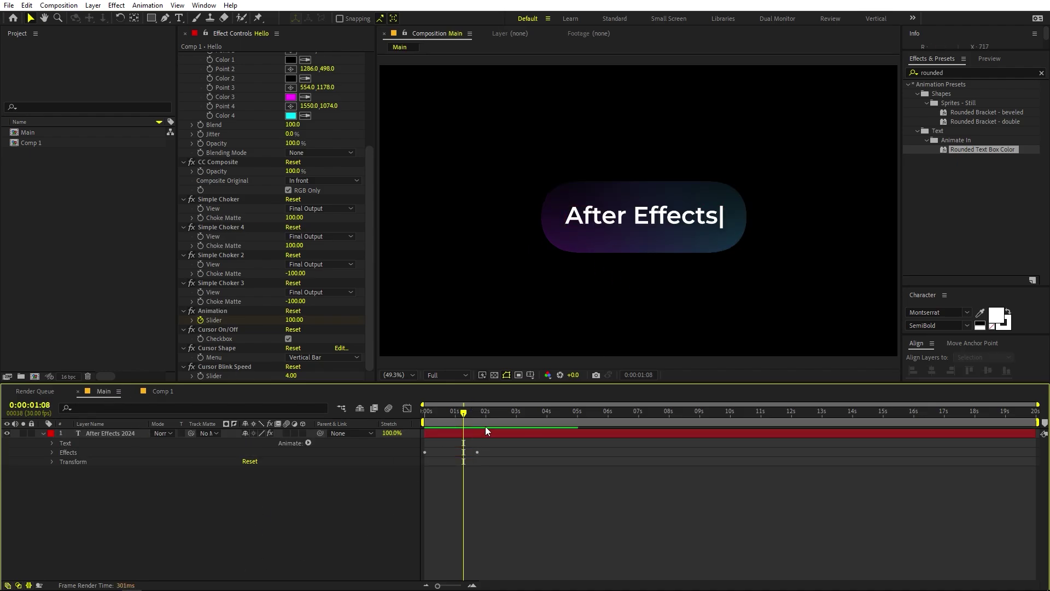
click(43, 434)
click(91, 434)
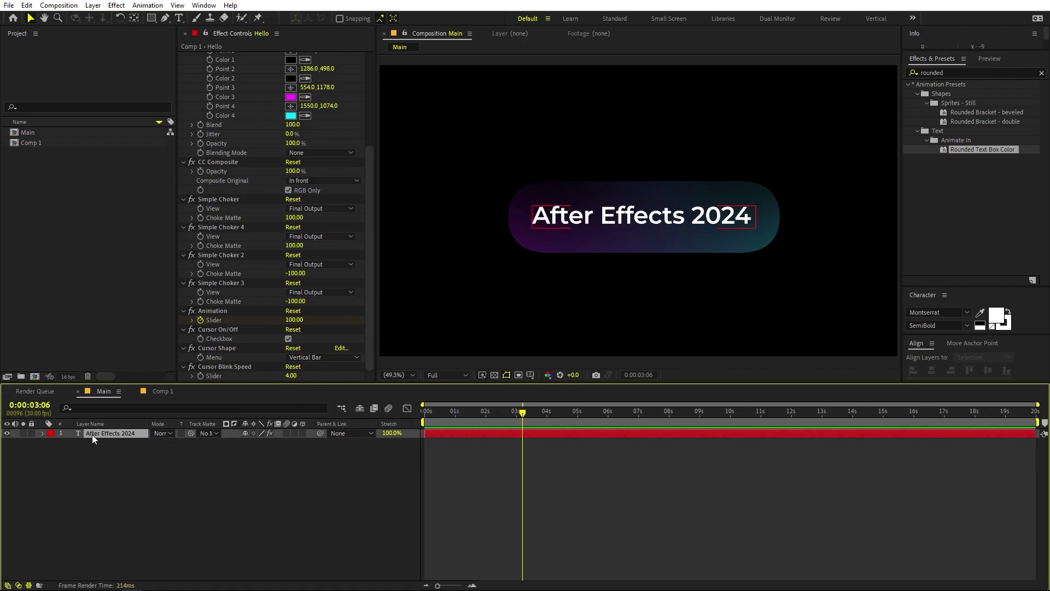
right_click(92, 435)
click(141, 362)
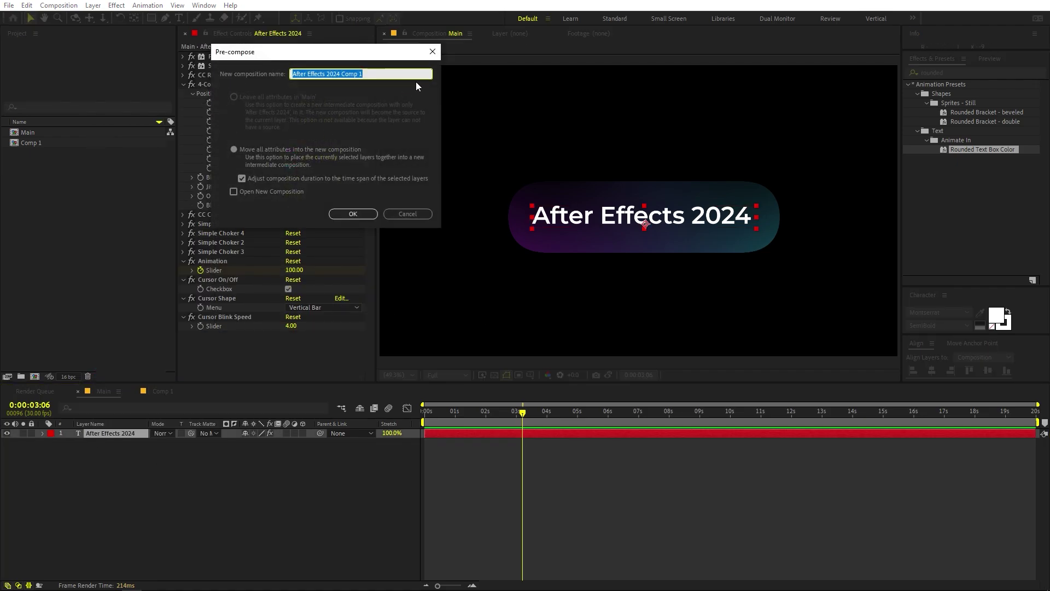
text(Text)
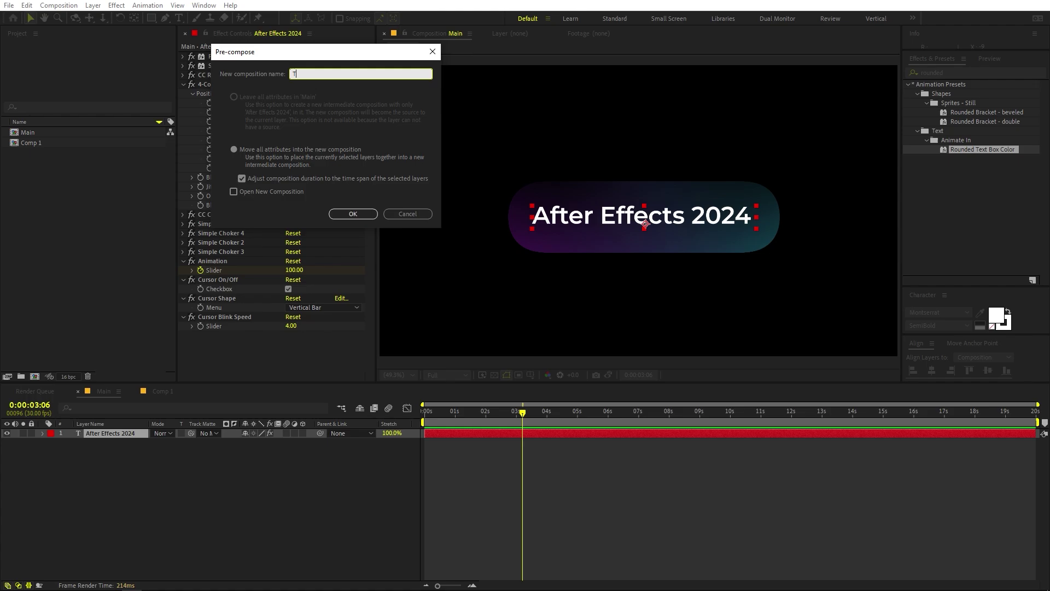
click(359, 215)
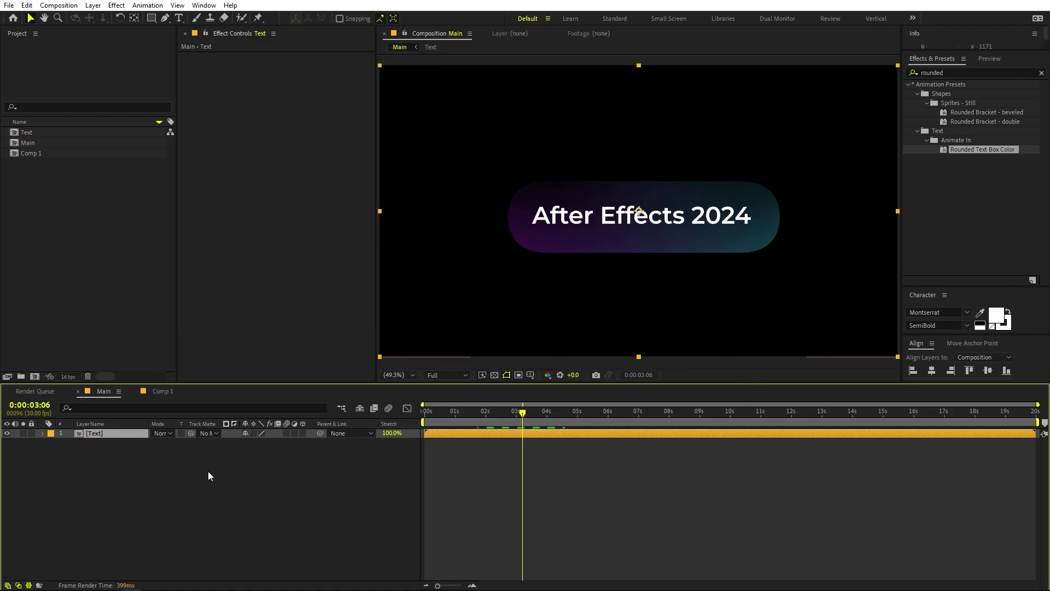
Add a Stroke layer style to the pre-composed Text layer and set the stroke color to dark gray #515151.
right_click(101, 435)
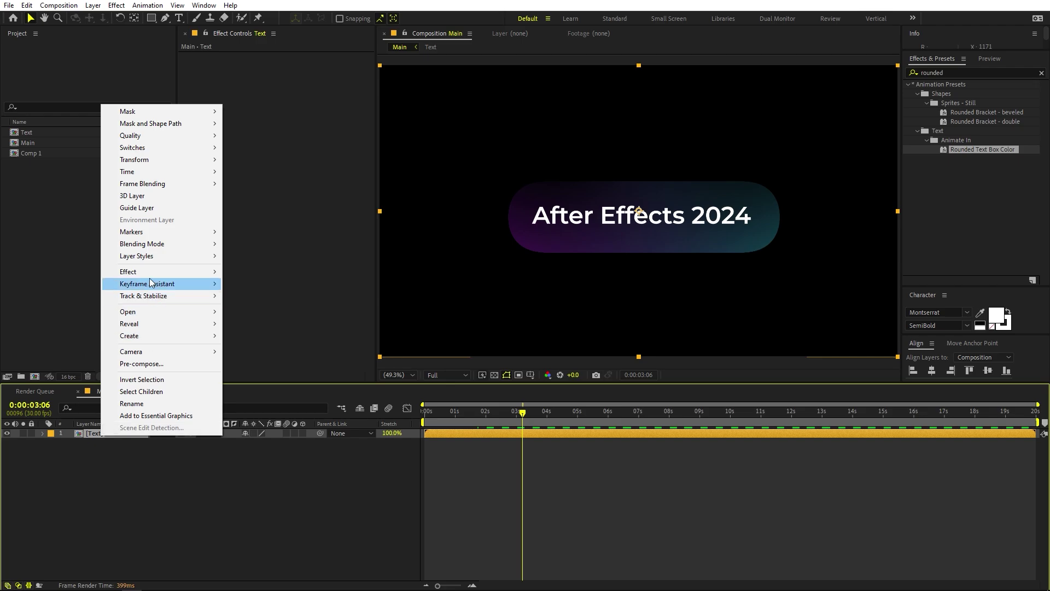
mouse_move(148, 263)
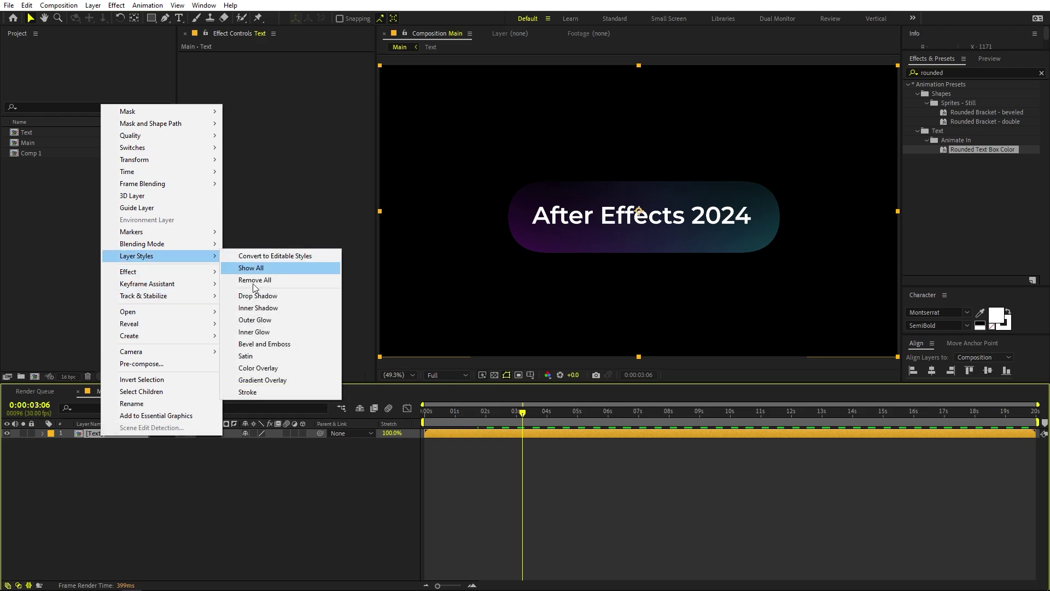
click(248, 391)
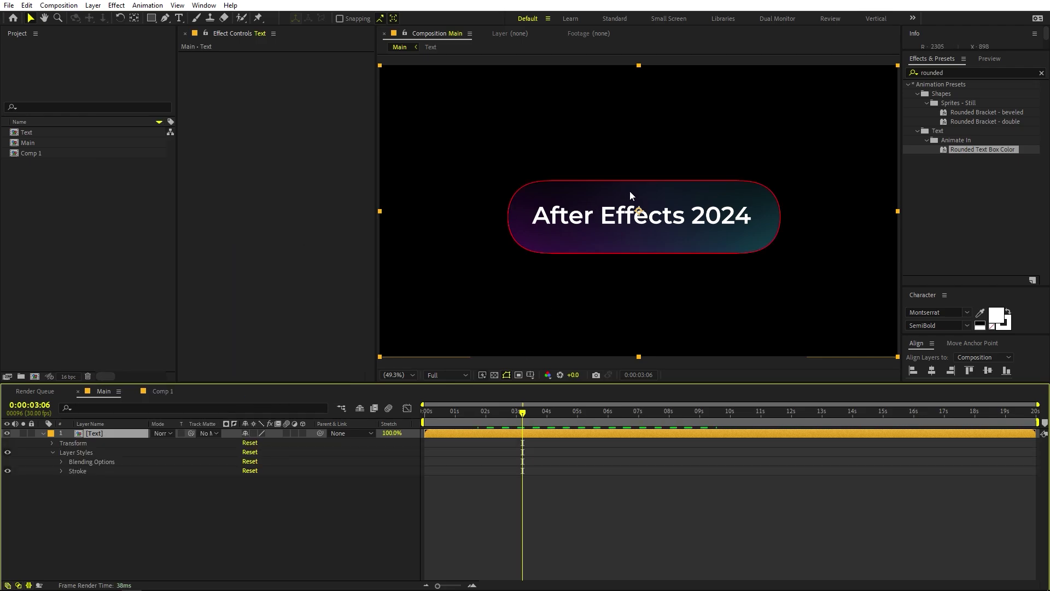
click(61, 471)
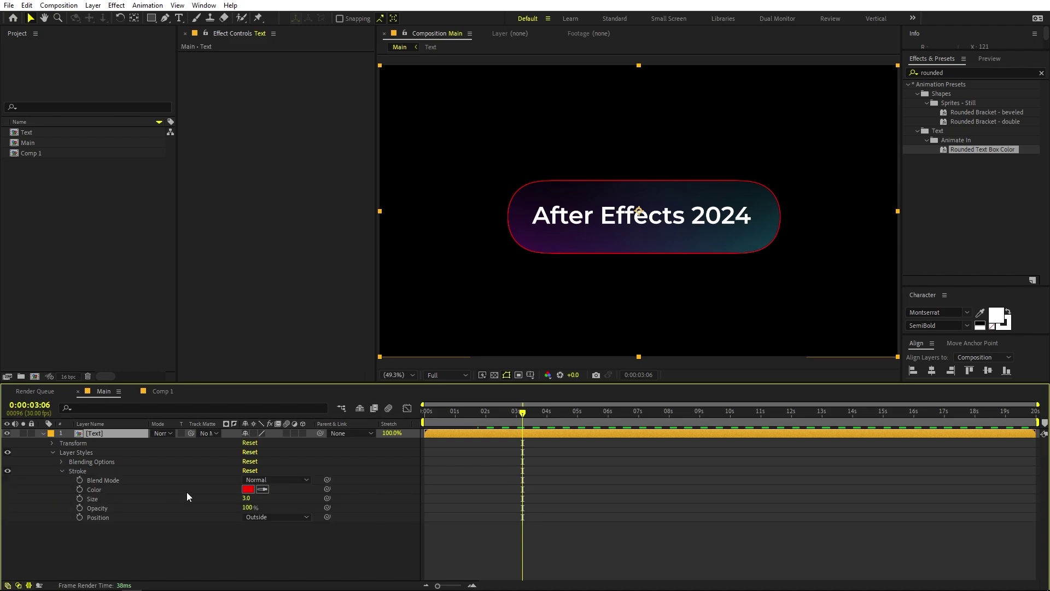
click(248, 489)
mouse_move(66, 284)
mouse_down()
mouse_move(36, 286)
mouse_move(36, 308)
mouse_up()
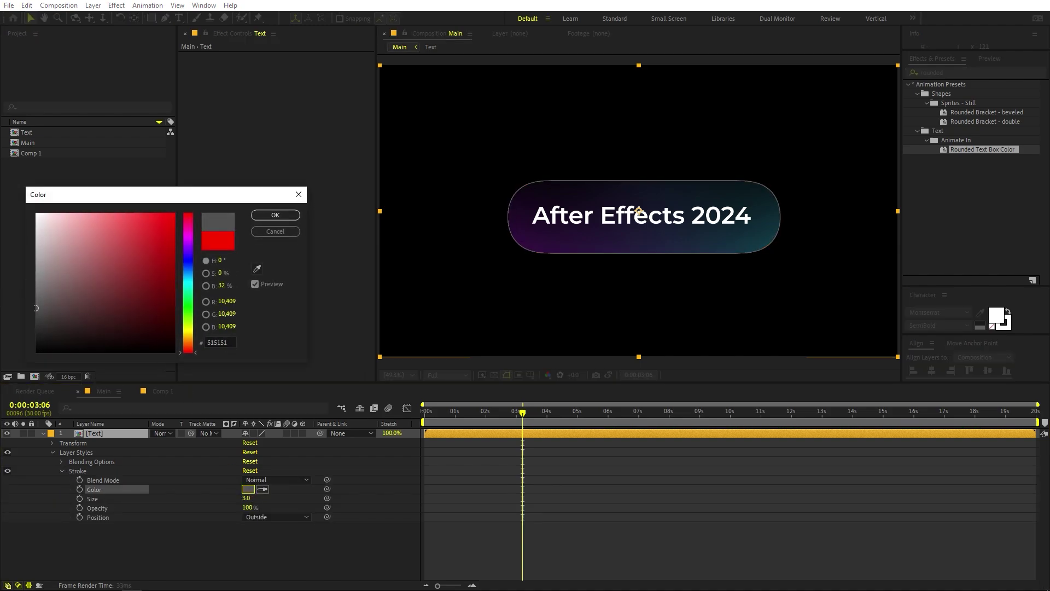
click(275, 215)
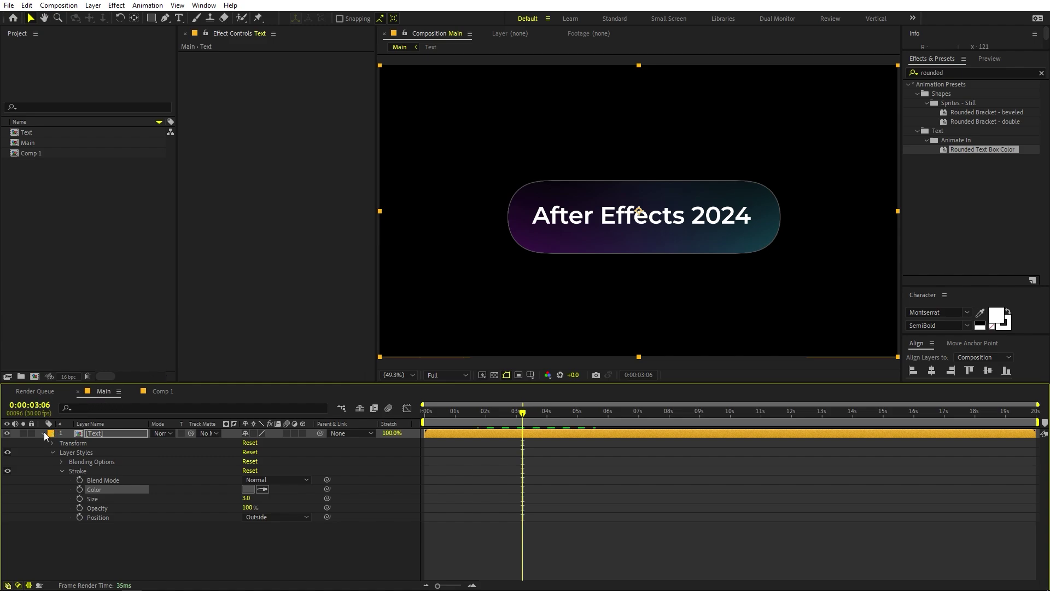
click(44, 433)
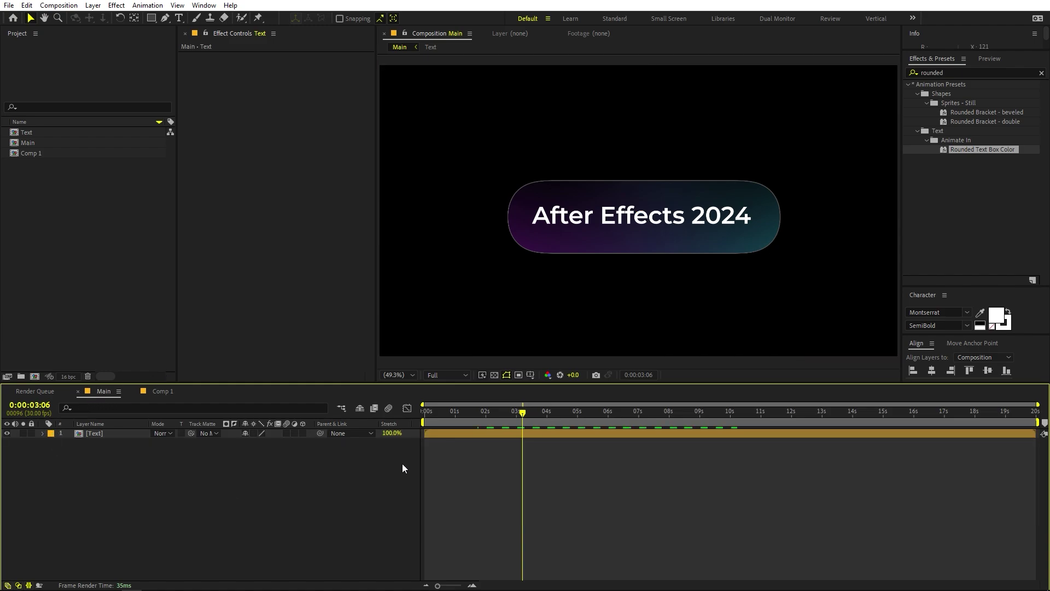
Deselect the Text layer and preview the outlined text box animation from the start of the Main composition.
click(402, 464)
key(Home)
key(space)
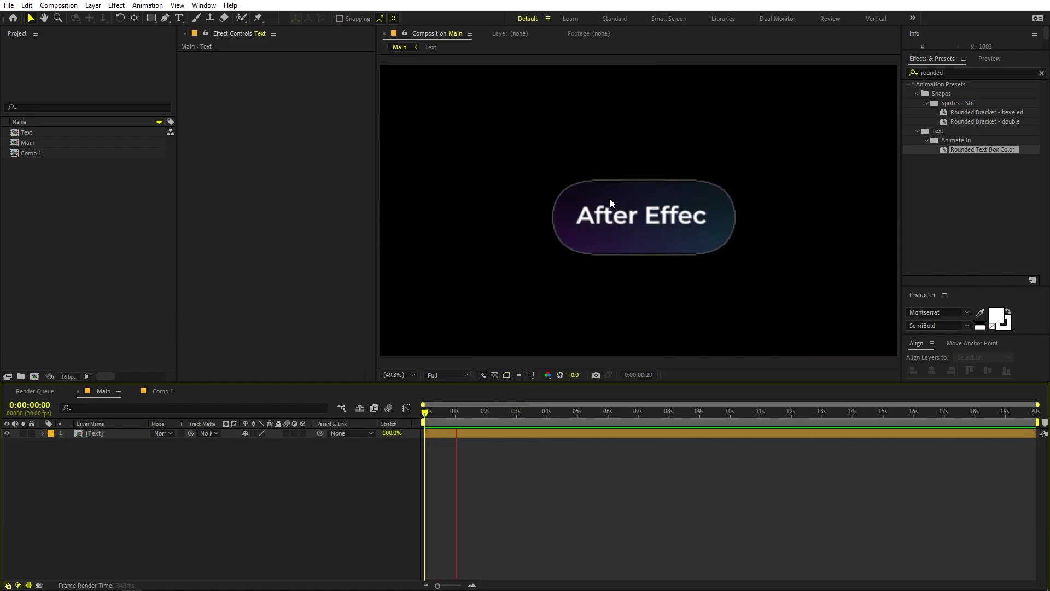